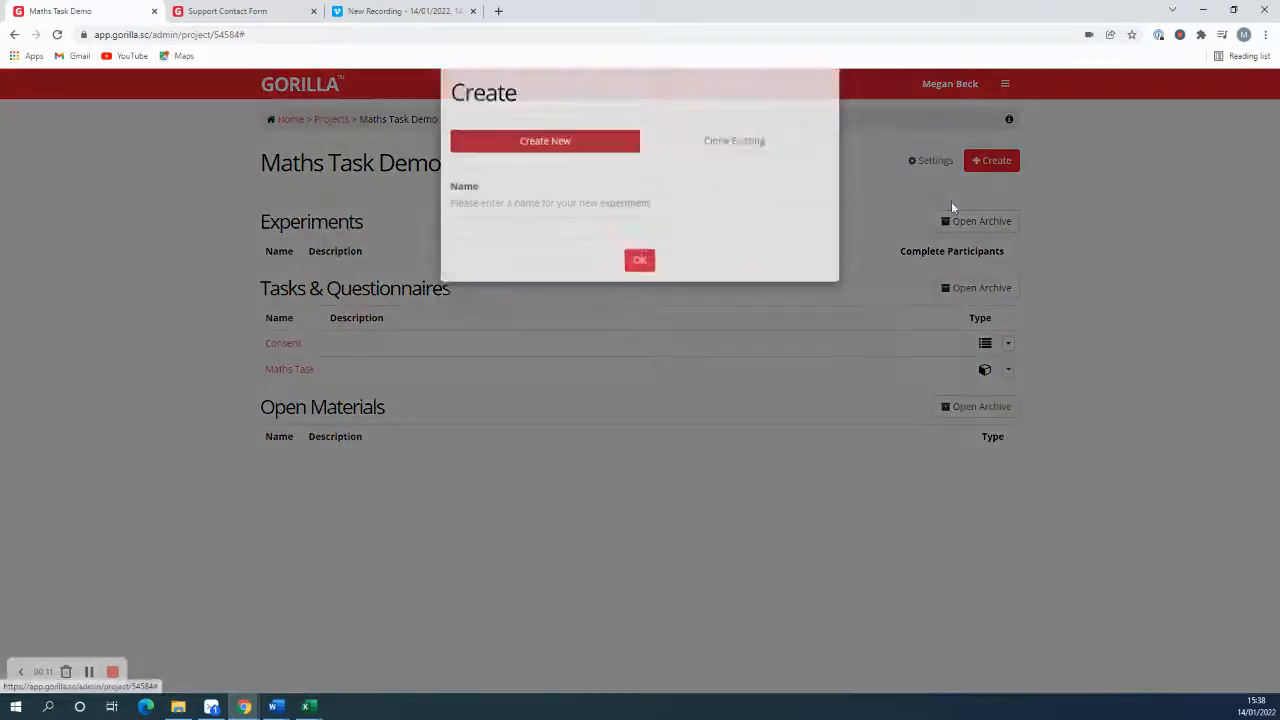
Step: Create a new experiment named Maths Task Demo and open its design for editing
{"action": "left_click", "coordinate": [504, 249]}
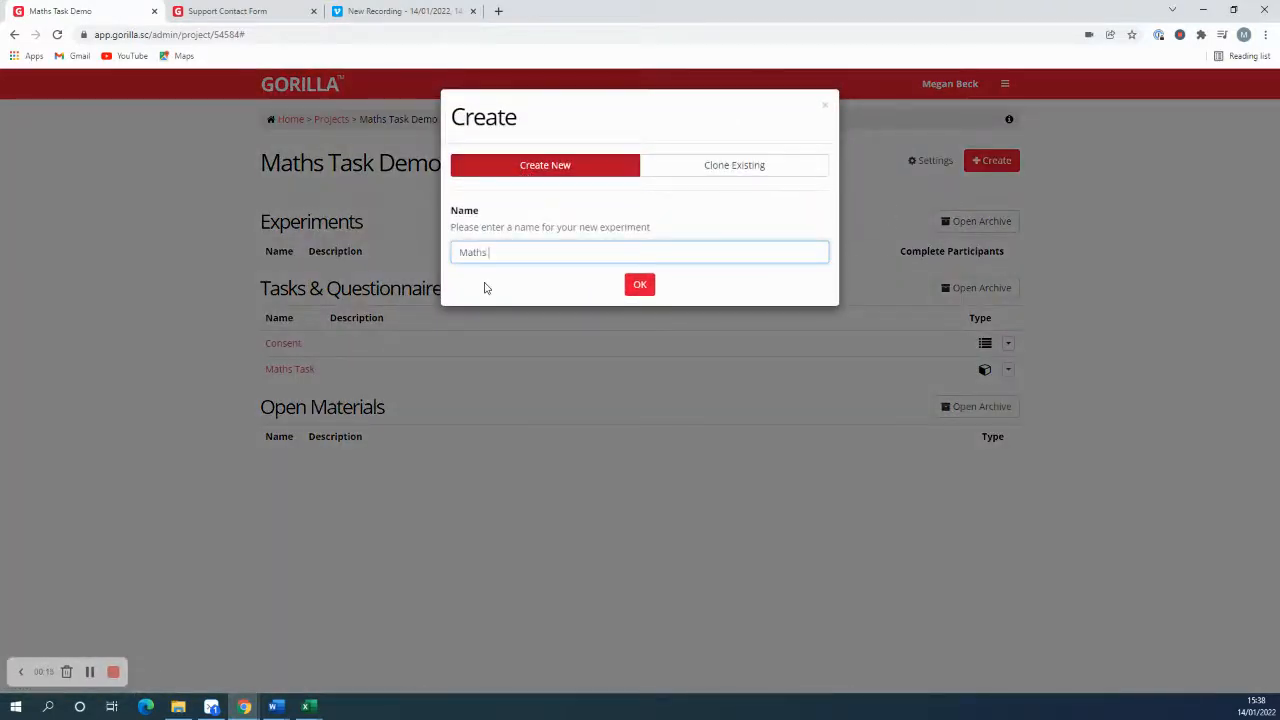
{"action": "key", "text": "BackSpace"}
{"action": "left_click", "coordinate": [640, 285]}
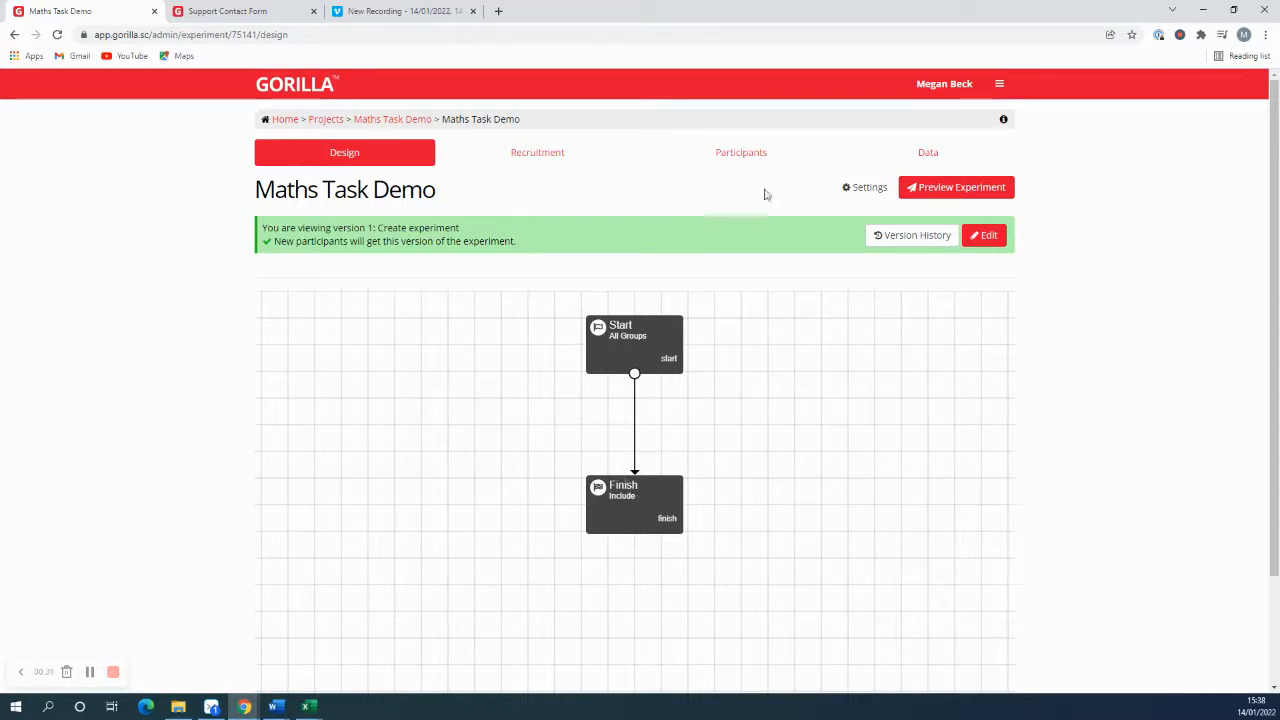
{"action": "left_click", "coordinate": [986, 237]}
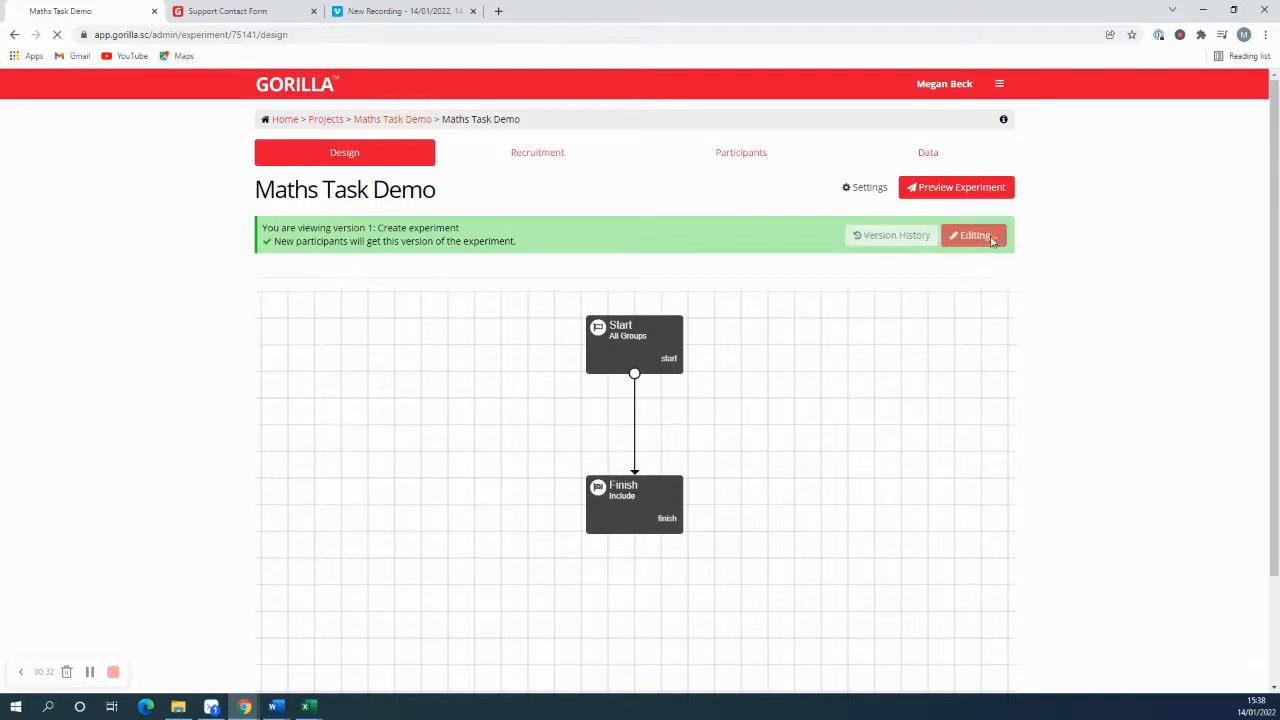
{"action": "scroll", "coordinate": [677, 426], "scroll_direction": "down", "scroll_amount": 1}
{"action": "scroll", "coordinate": [677, 426], "scroll_direction": "down", "scroll_amount": 1}
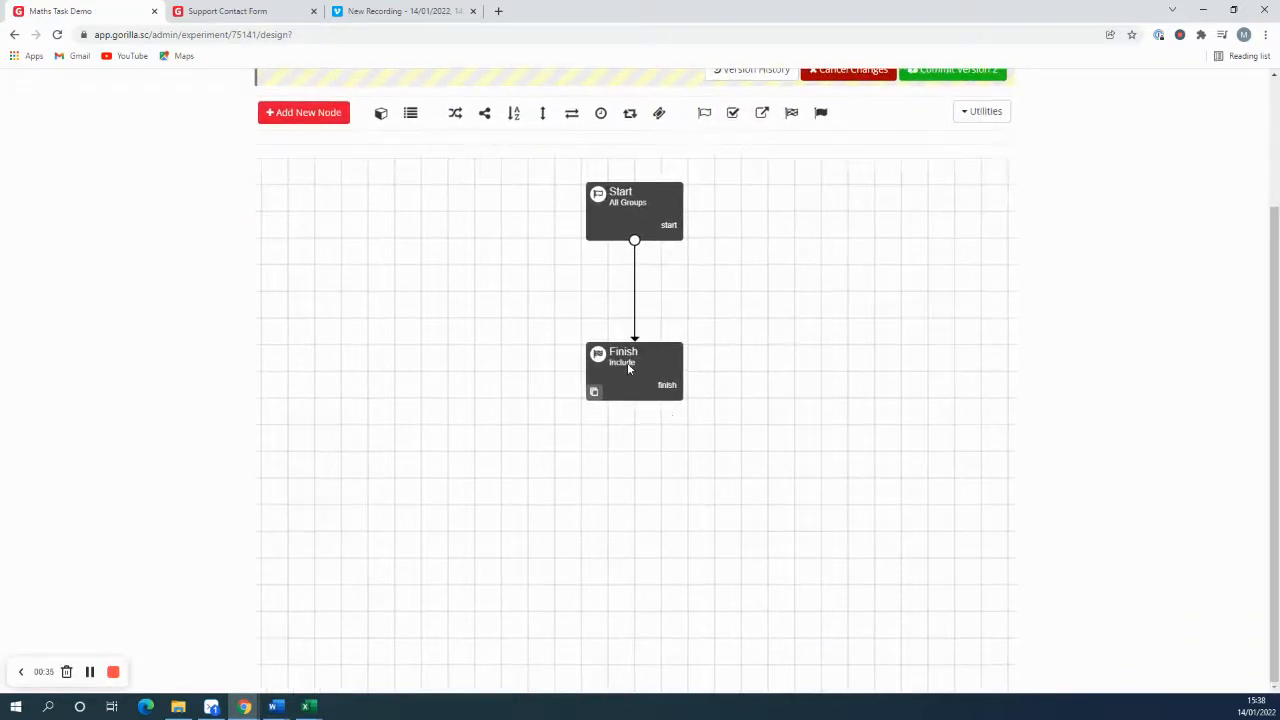
Step: Add the project's Consent questionnaire as a node directly below Start, linked from the Start node
{"action": "left_click", "coordinate": [296, 123]}
{"action": "scroll", "coordinate": [620, 257], "scroll_direction": "down", "scroll_amount": 8}
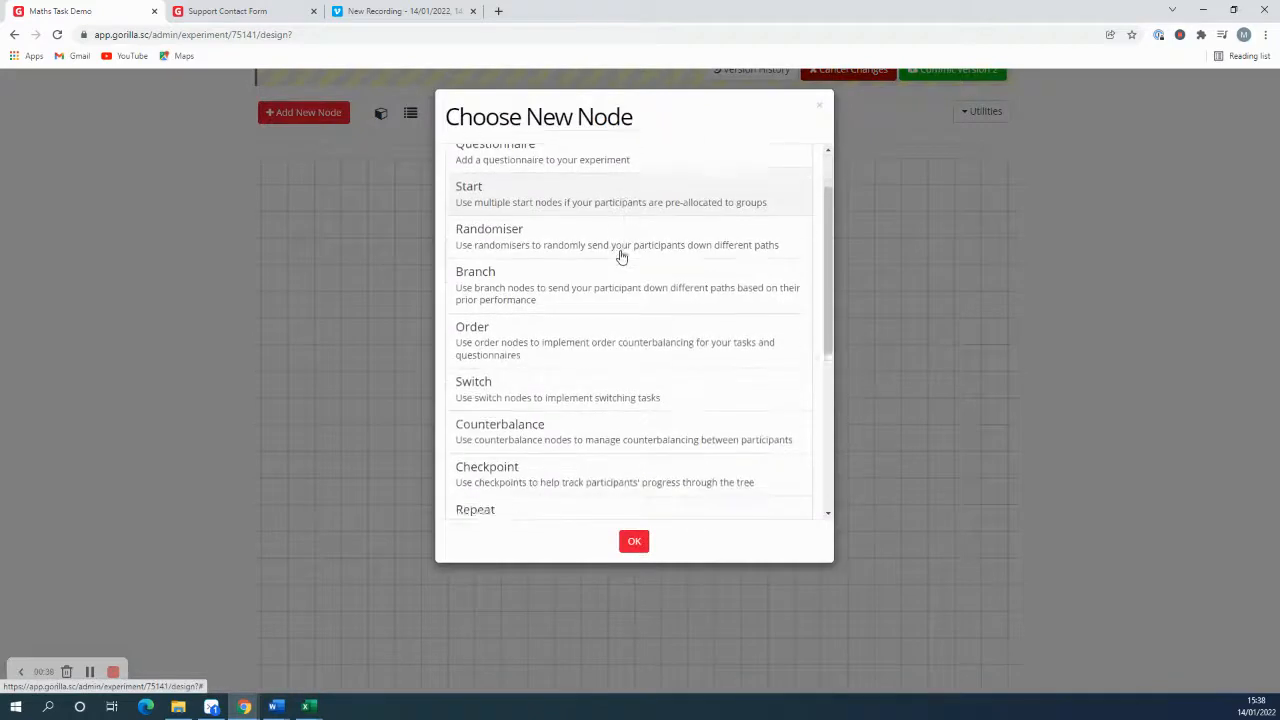
{"action": "scroll", "coordinate": [671, 457], "scroll_direction": "up", "scroll_amount": 8}
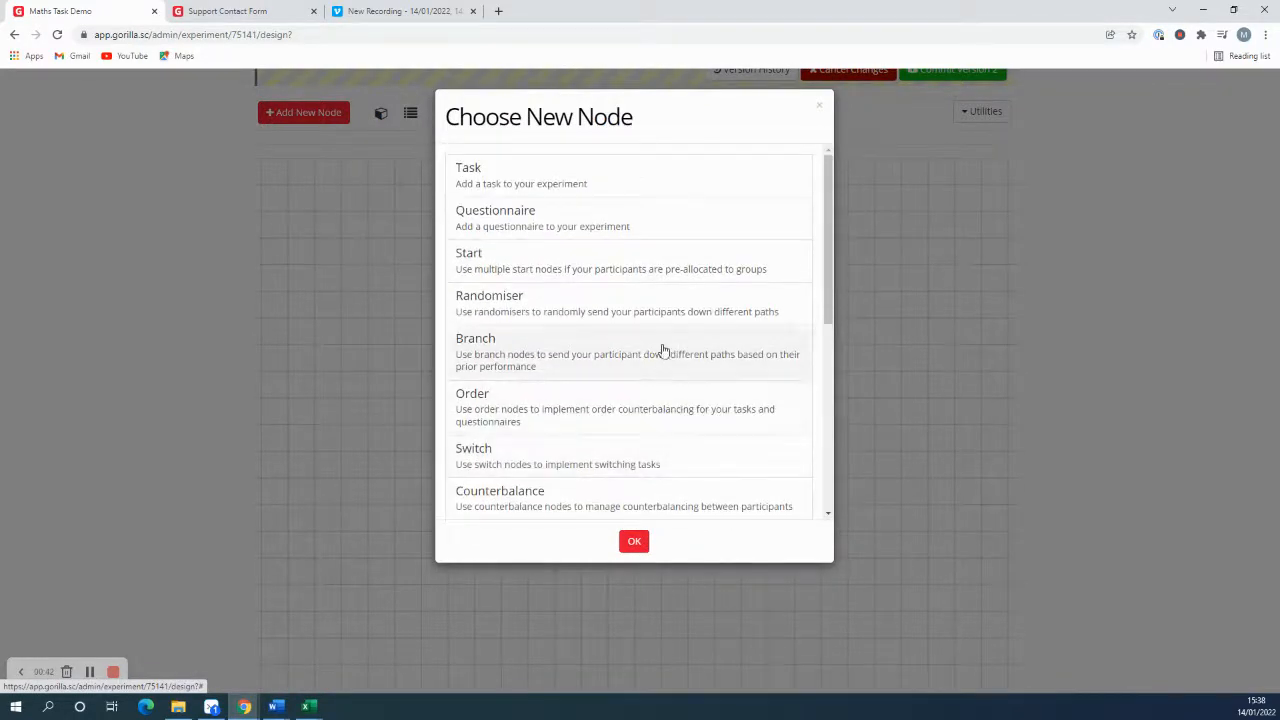
{"action": "left_click", "coordinate": [617, 226]}
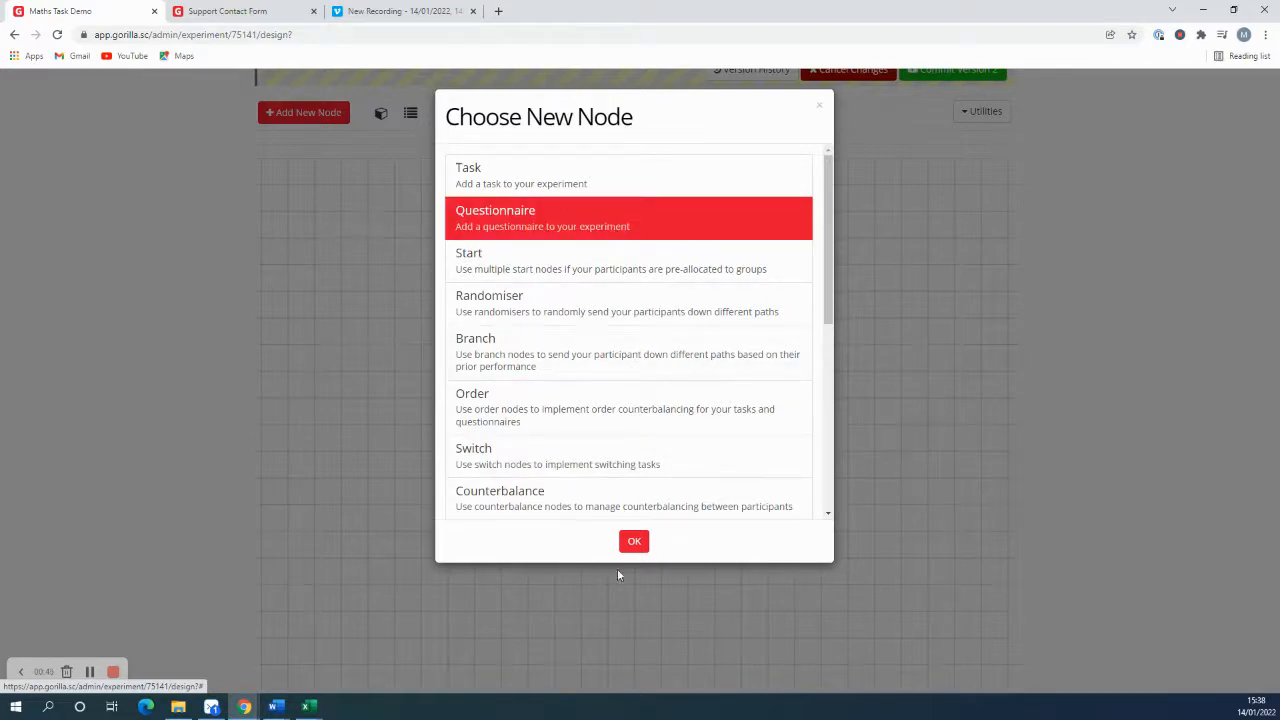
{"action": "left_click", "coordinate": [634, 541]}
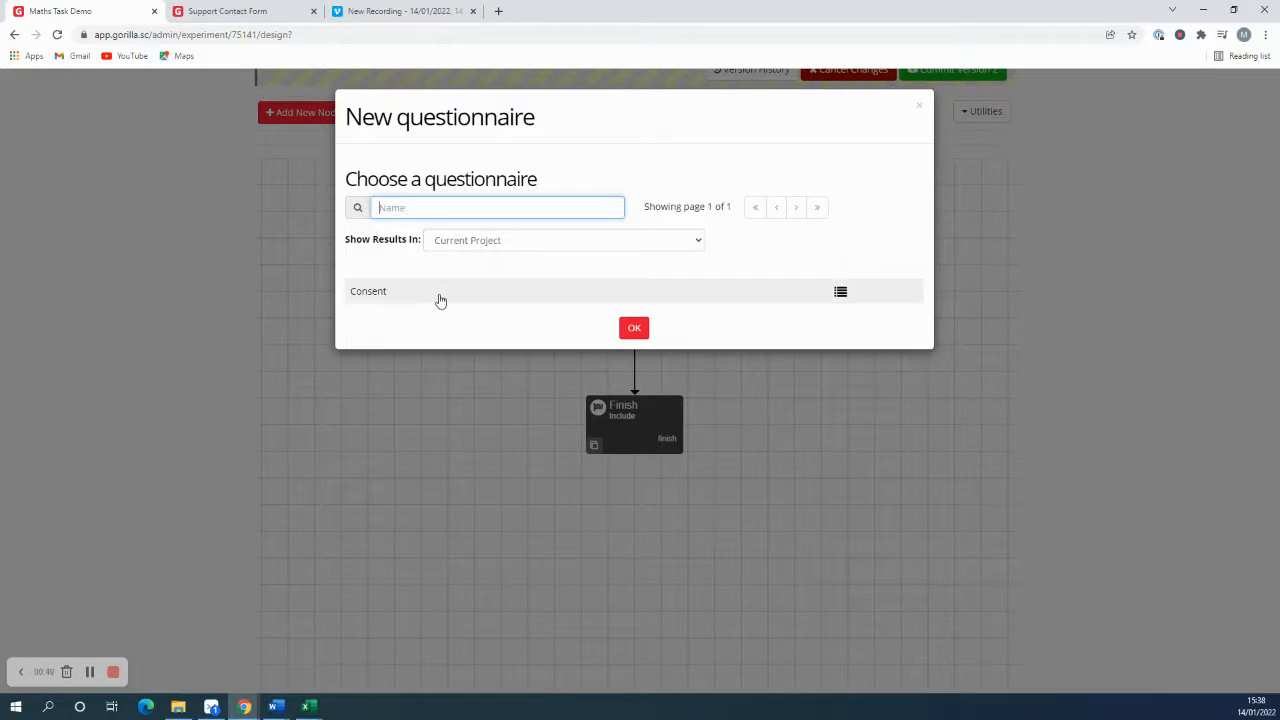
{"action": "left_click", "coordinate": [370, 300]}
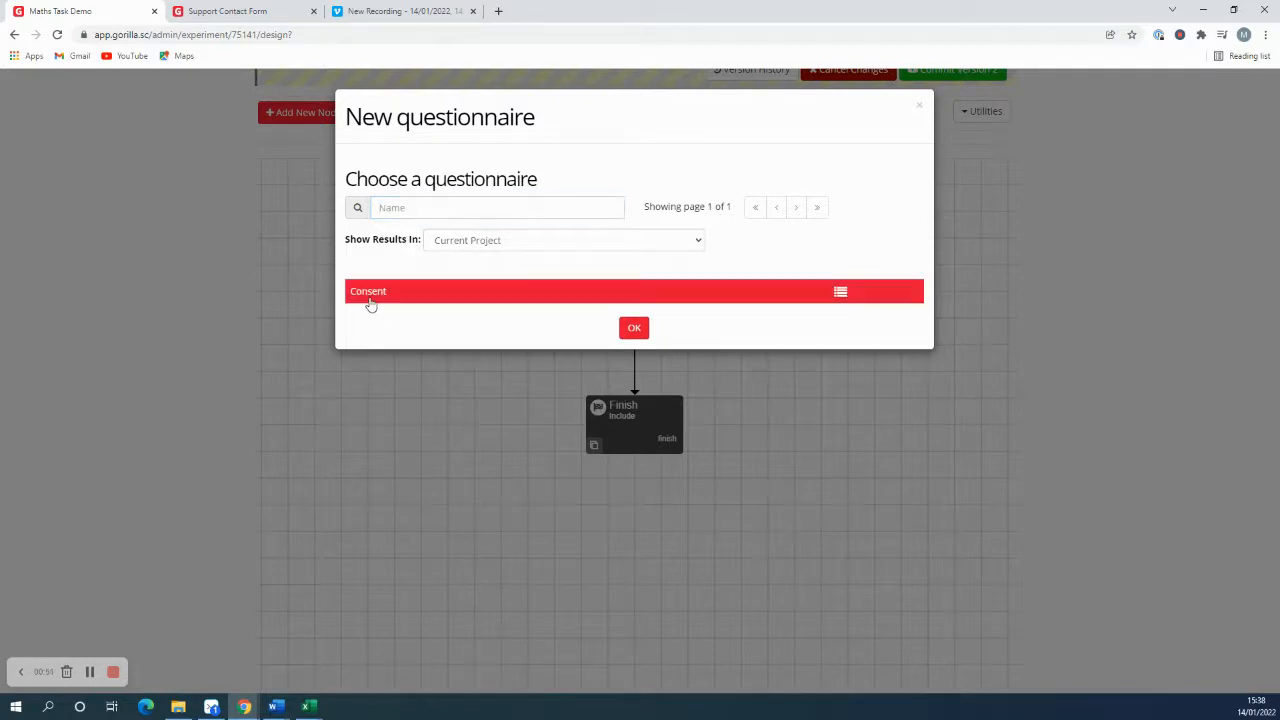
{"action": "left_click", "coordinate": [630, 330]}
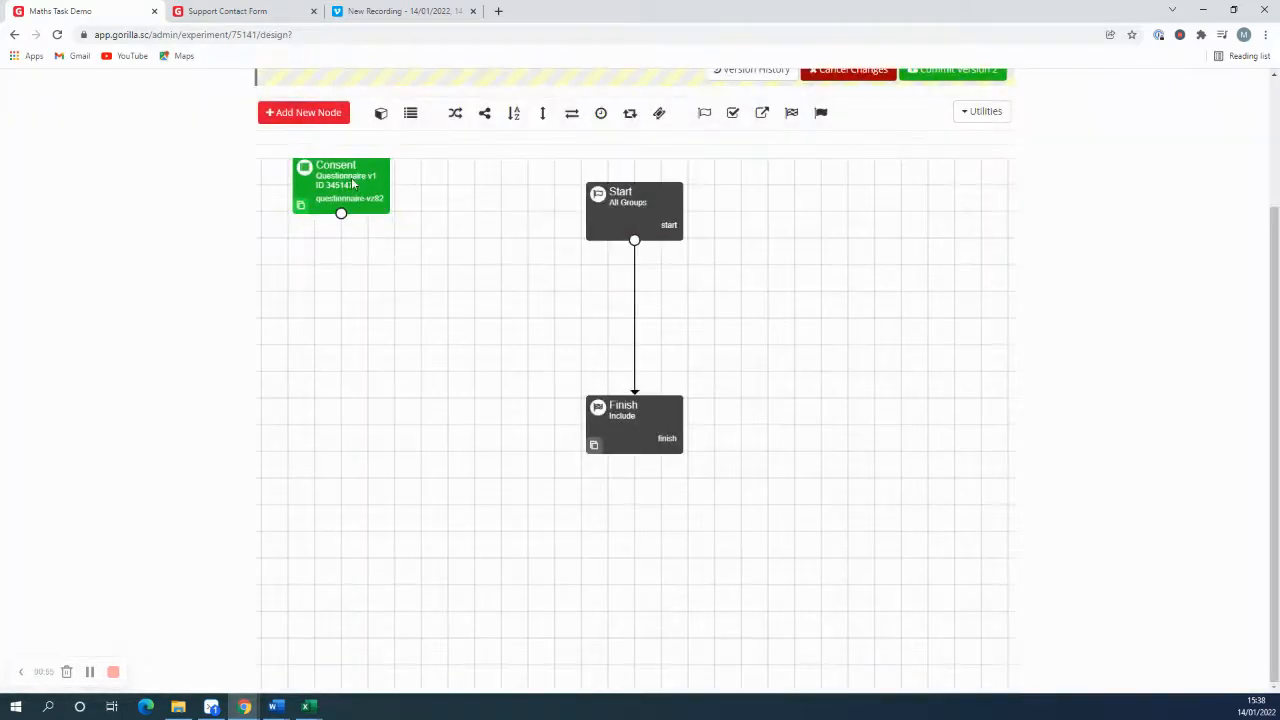
{"action": "left_click_drag", "start_coordinate": [352, 183], "coordinate": [682, 305]}
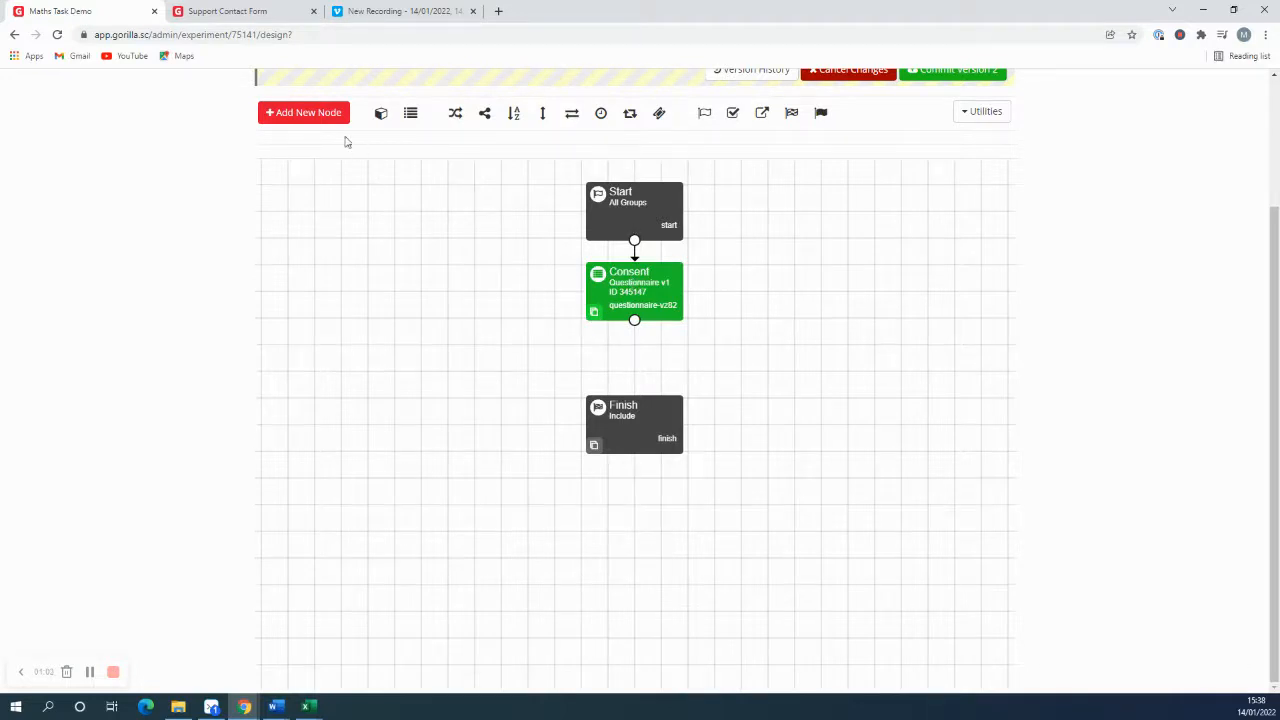
Step: Add the project's Maths Task as a task node between the Consent and Finish nodes
{"action": "left_click", "coordinate": [320, 116]}
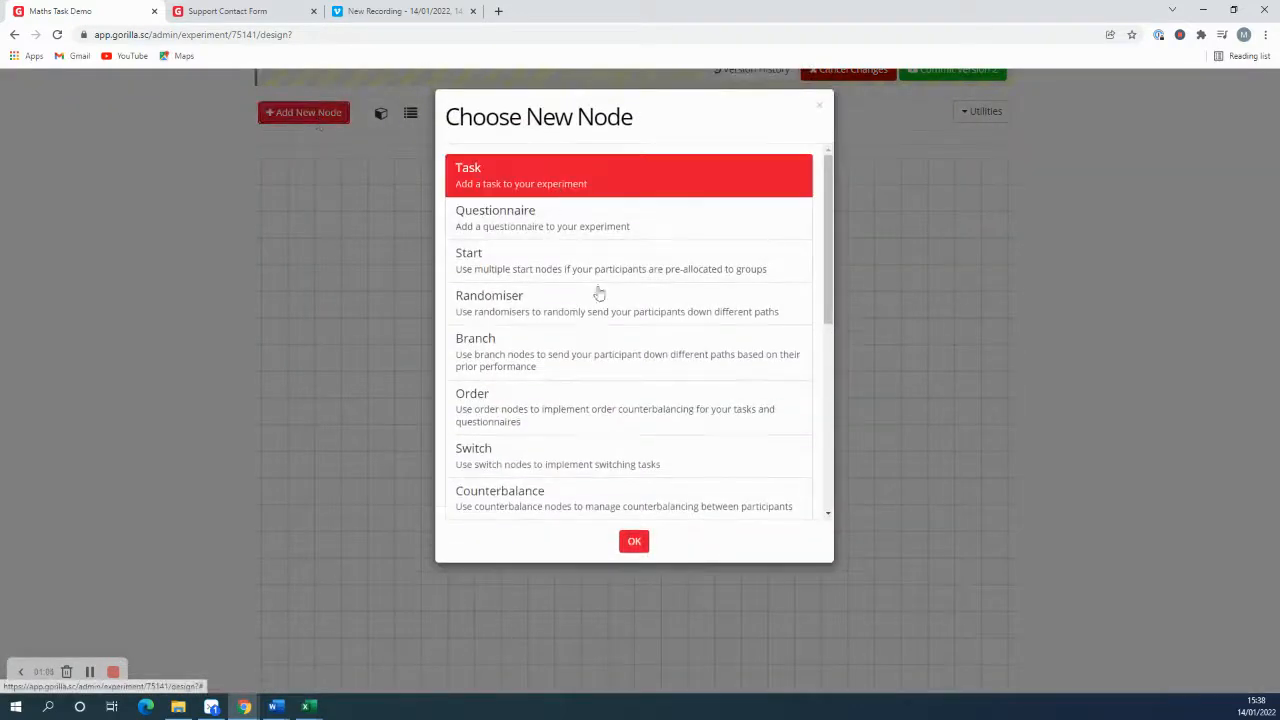
{"action": "left_click", "coordinate": [634, 540]}
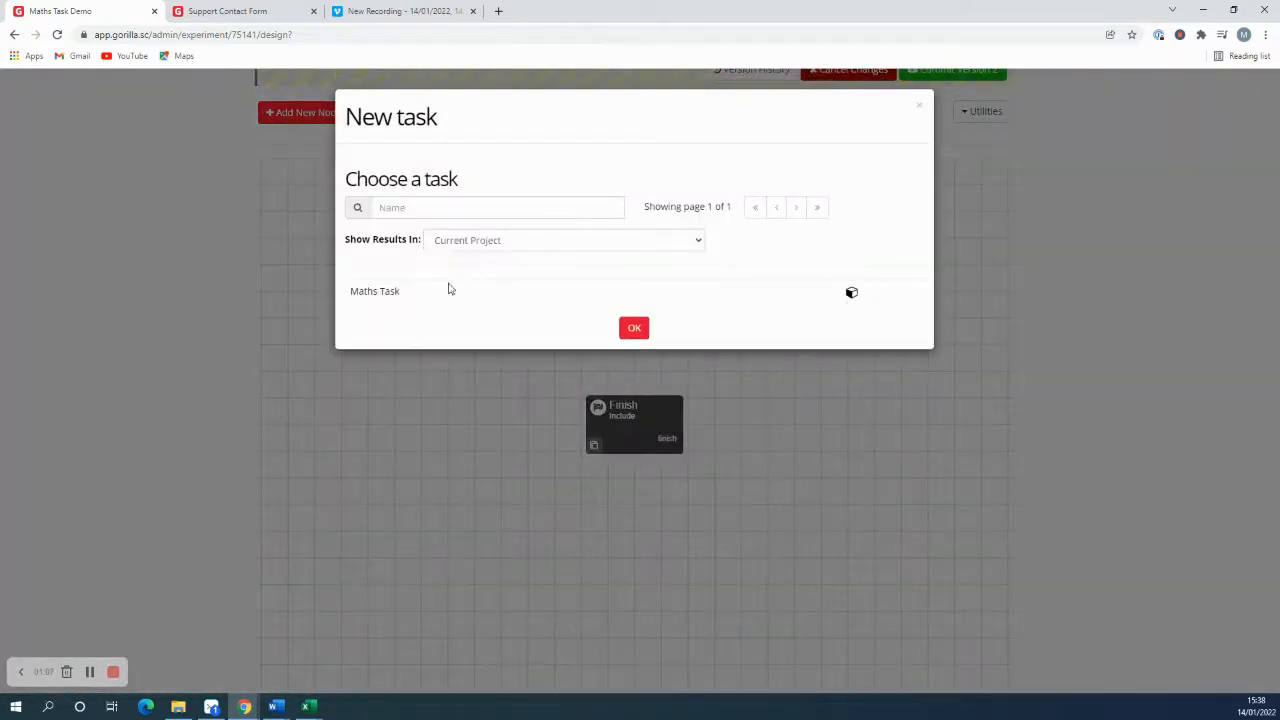
{"action": "left_click", "coordinate": [440, 290]}
{"action": "left_click", "coordinate": [628, 330]}
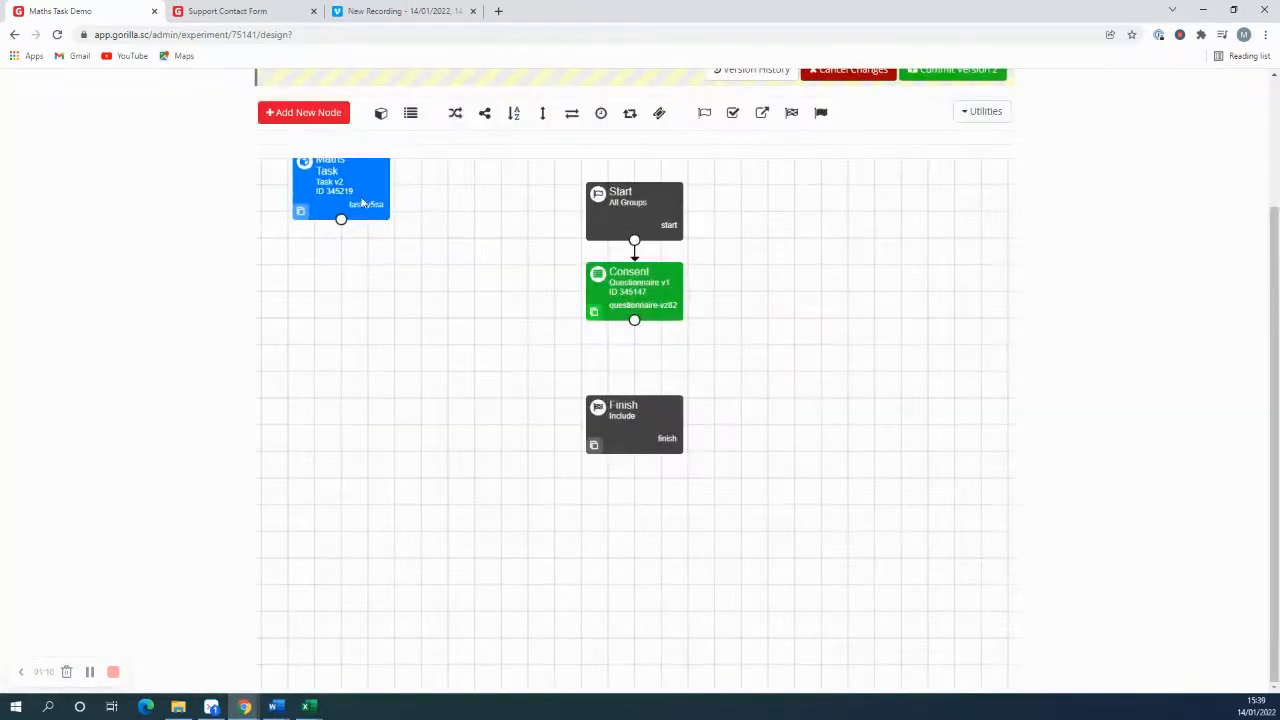
{"action": "left_click_drag", "start_coordinate": [377, 210], "coordinate": [652, 376]}
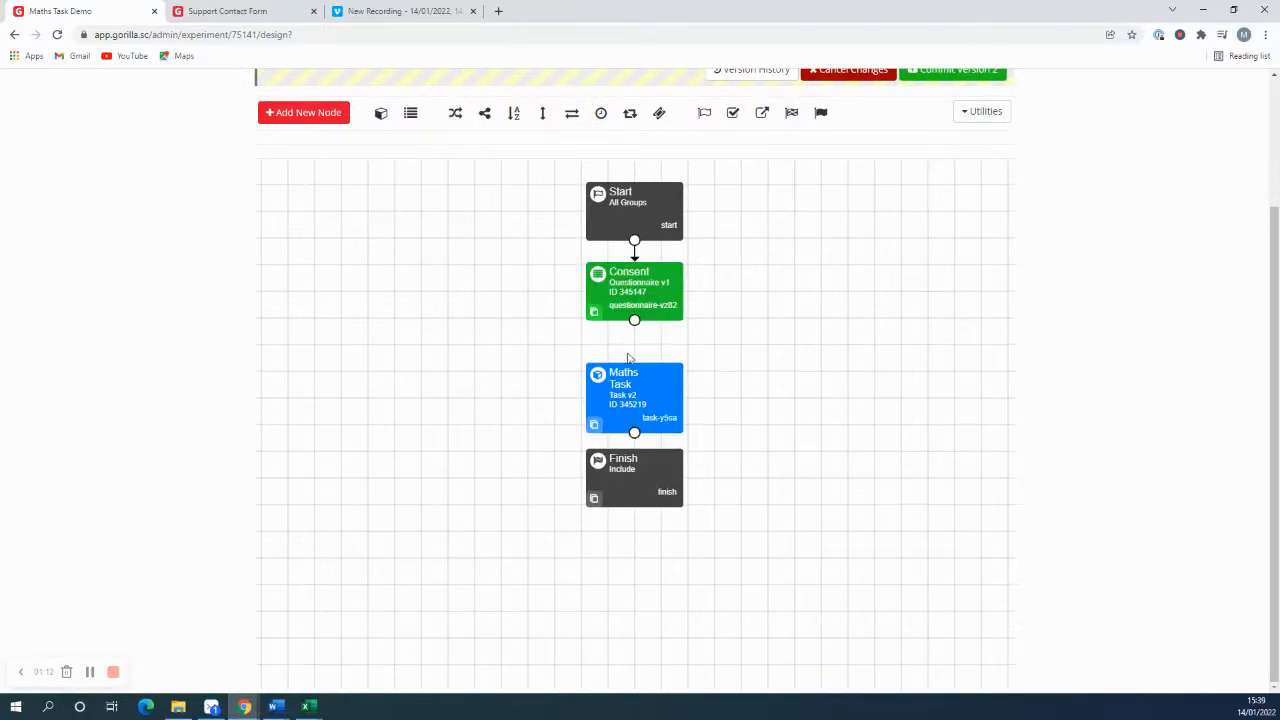
Step: Connect Consent to Maths Task and Maths Task to Finish, moving the Finish node lower
{"action": "left_click_drag", "start_coordinate": [634, 321], "coordinate": [634, 366]}
{"action": "left_click_drag", "start_coordinate": [634, 432], "coordinate": [636, 462]}
{"action": "left_click_drag", "start_coordinate": [648, 468], "coordinate": [640, 509]}
Step: Start a new Randomiser node with a first group named Button Order 1 and a ratio of 2
{"action": "left_click", "coordinate": [325, 119]}
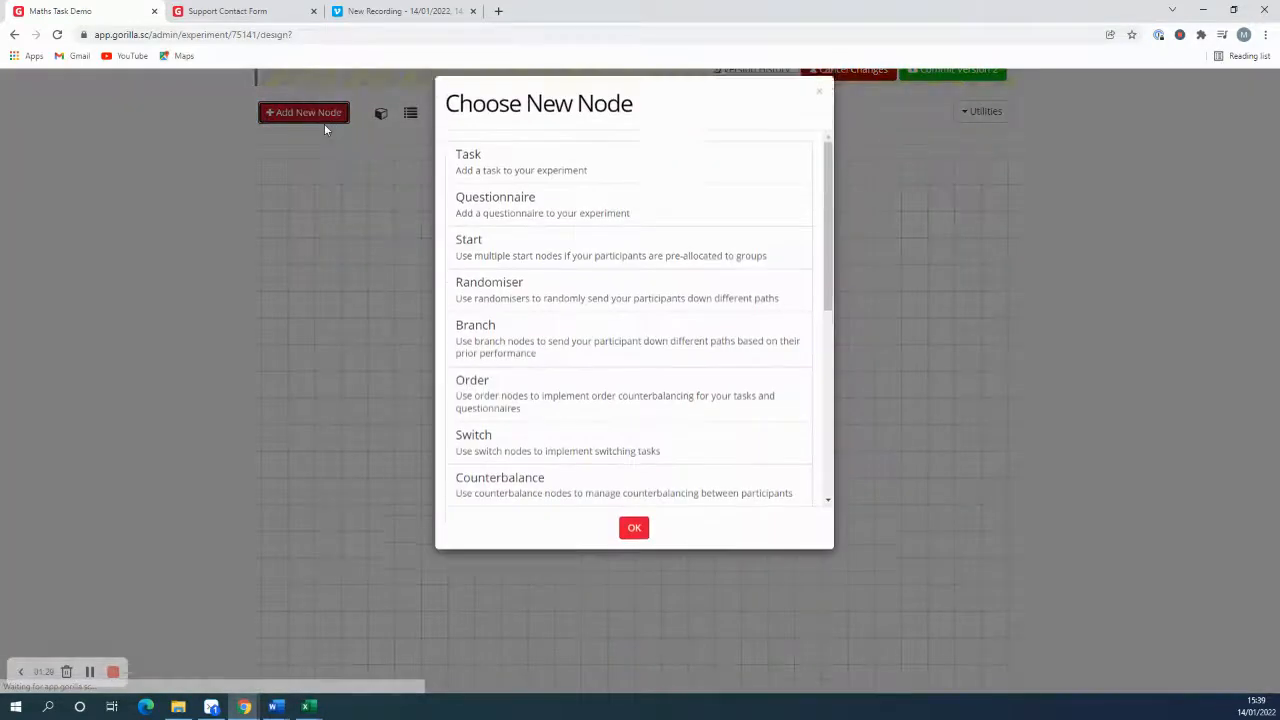
{"action": "left_click", "coordinate": [537, 303]}
{"action": "left_click", "coordinate": [635, 545]}
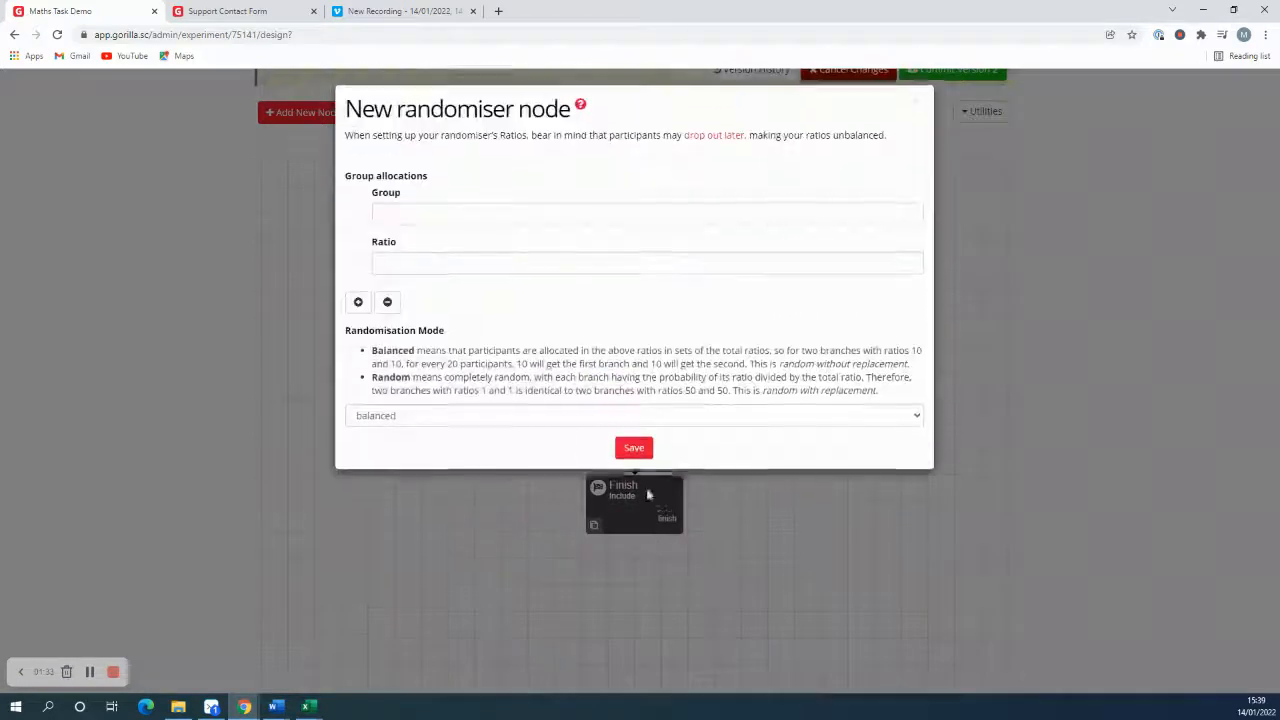
{"action": "left_click", "coordinate": [430, 219]}
{"action": "type", "text": "Button"}
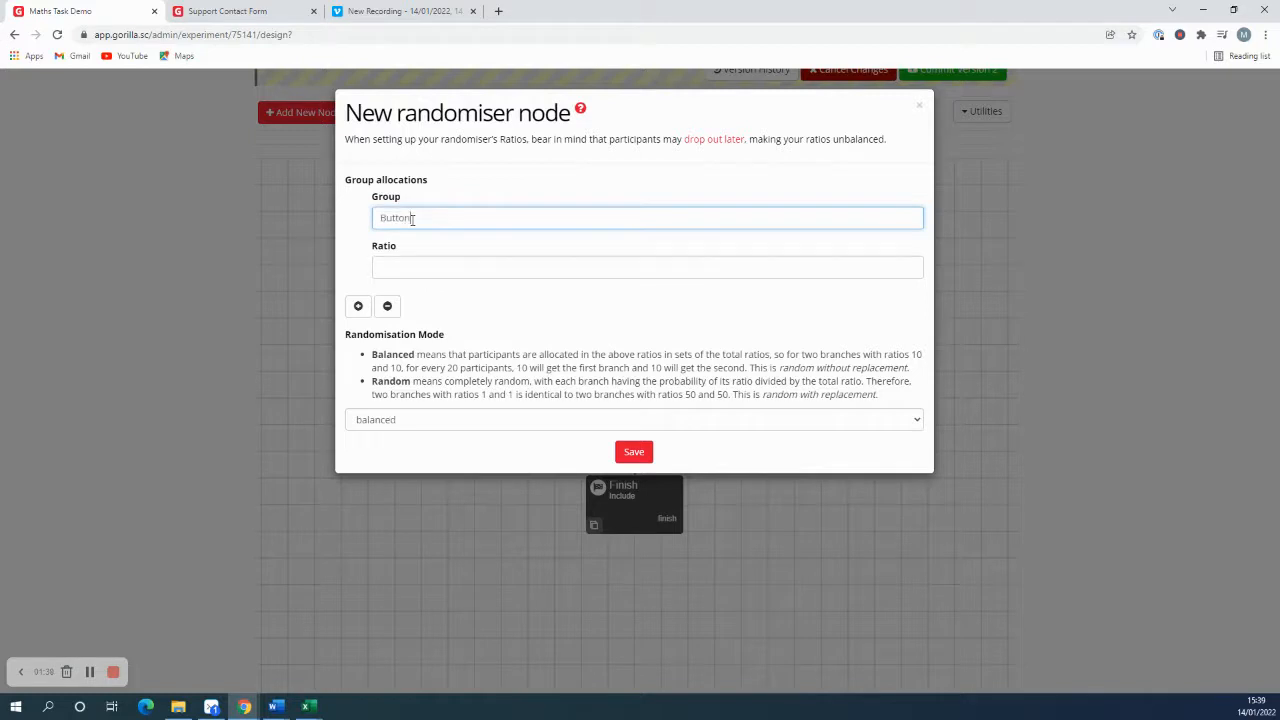
{"action": "type", "text": " Order 1"}
{"action": "left_click", "coordinate": [405, 267]}
{"action": "type", "text": "2"}
Step: Add a second randomiser group named Button Order 2 with a ratio of 2
{"action": "left_click", "coordinate": [358, 306]}
{"action": "left_click", "coordinate": [409, 314]}
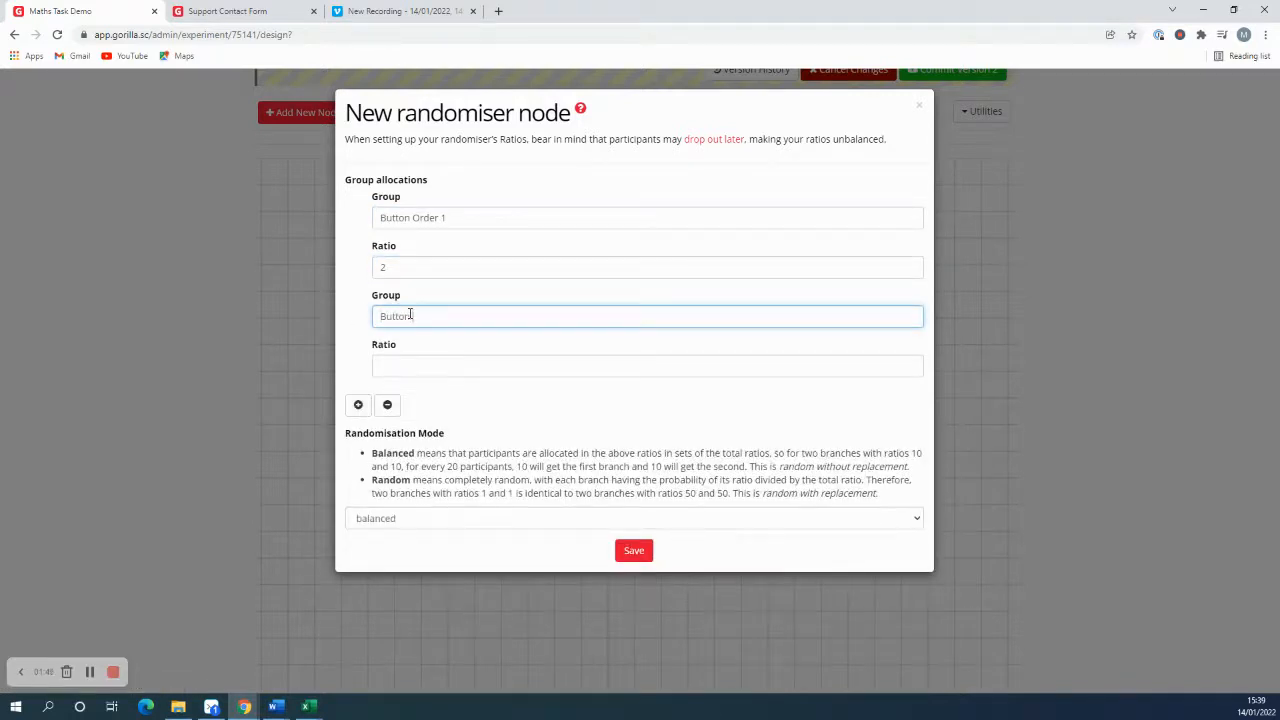
{"action": "left_click", "coordinate": [503, 376]}
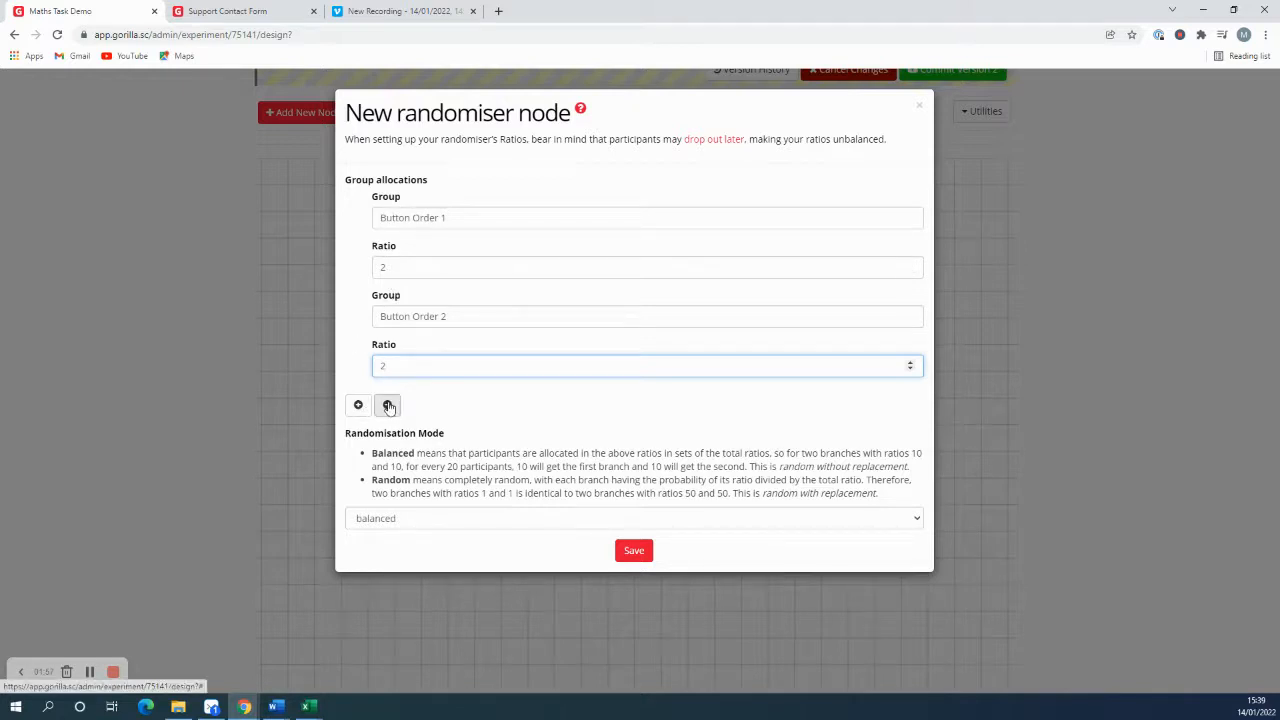
Step: Try a ratio of 5 for both button order groups, and set both ratios back to 2
{"action": "left_click", "coordinate": [400, 267]}
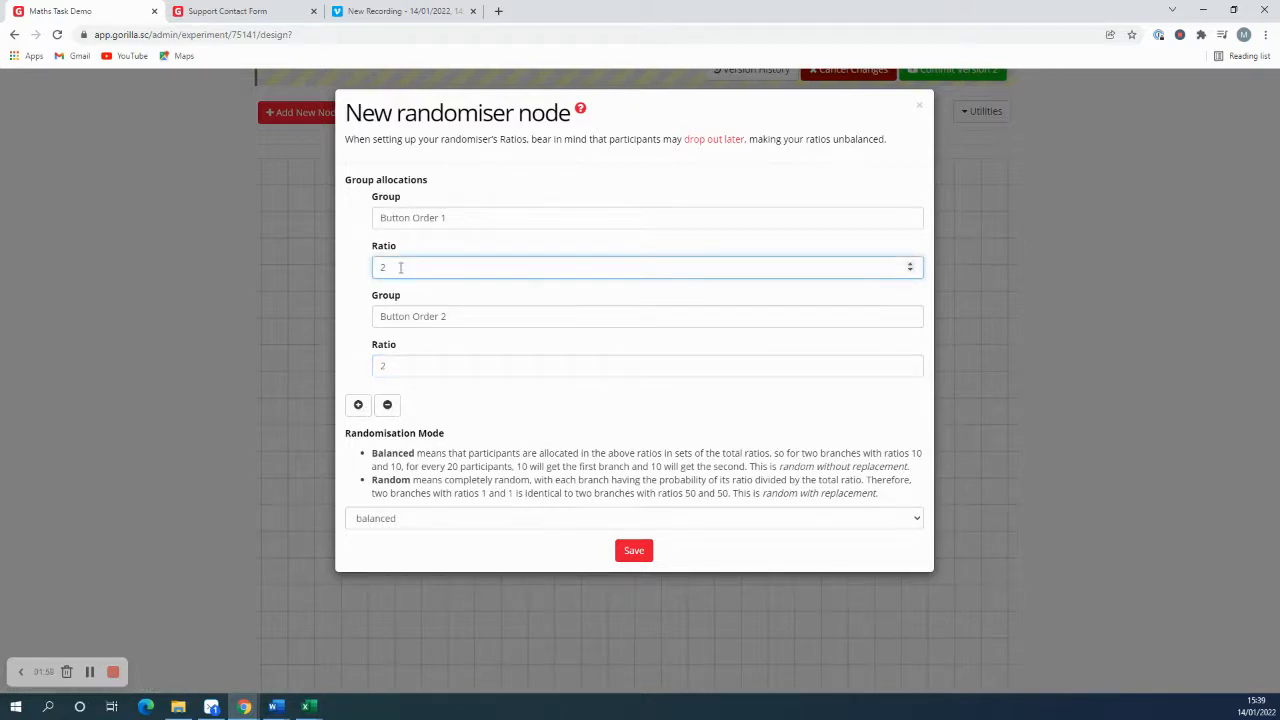
{"action": "type", "text": "5"}
{"action": "key", "text": "Tab"}
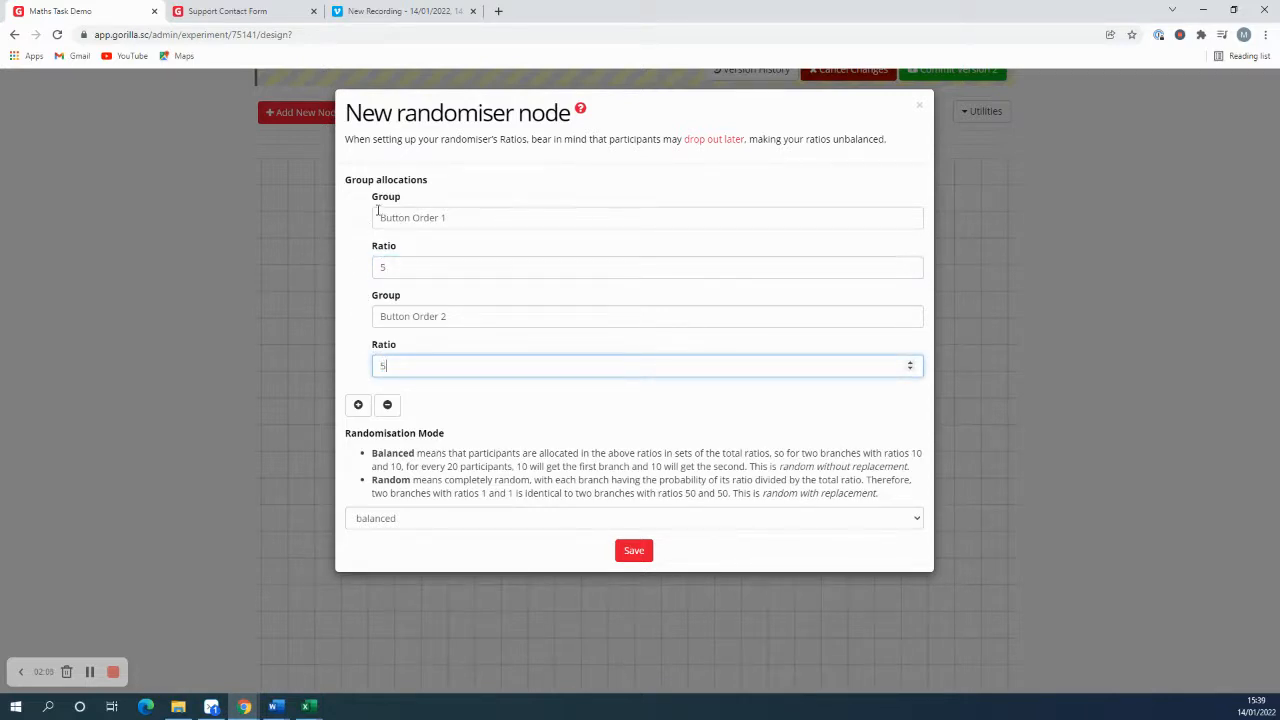
{"action": "left_click_drag", "start_coordinate": [393, 364], "coordinate": [367, 339]}
{"action": "type", "text": "2"}
{"action": "double_click", "coordinate": [385, 266]}
{"action": "type", "text": "2"}
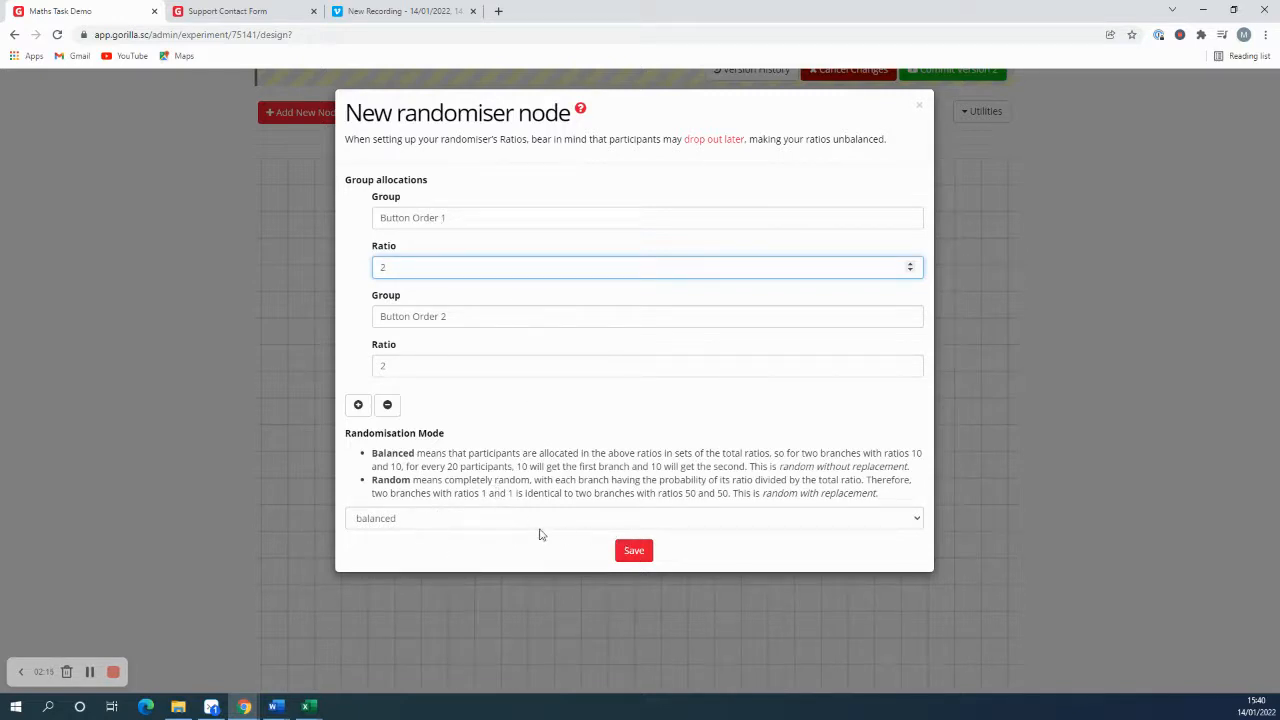
Step: Choose the balanced randomisation mode and save the new randomiser node
{"action": "left_click", "coordinate": [395, 517]}
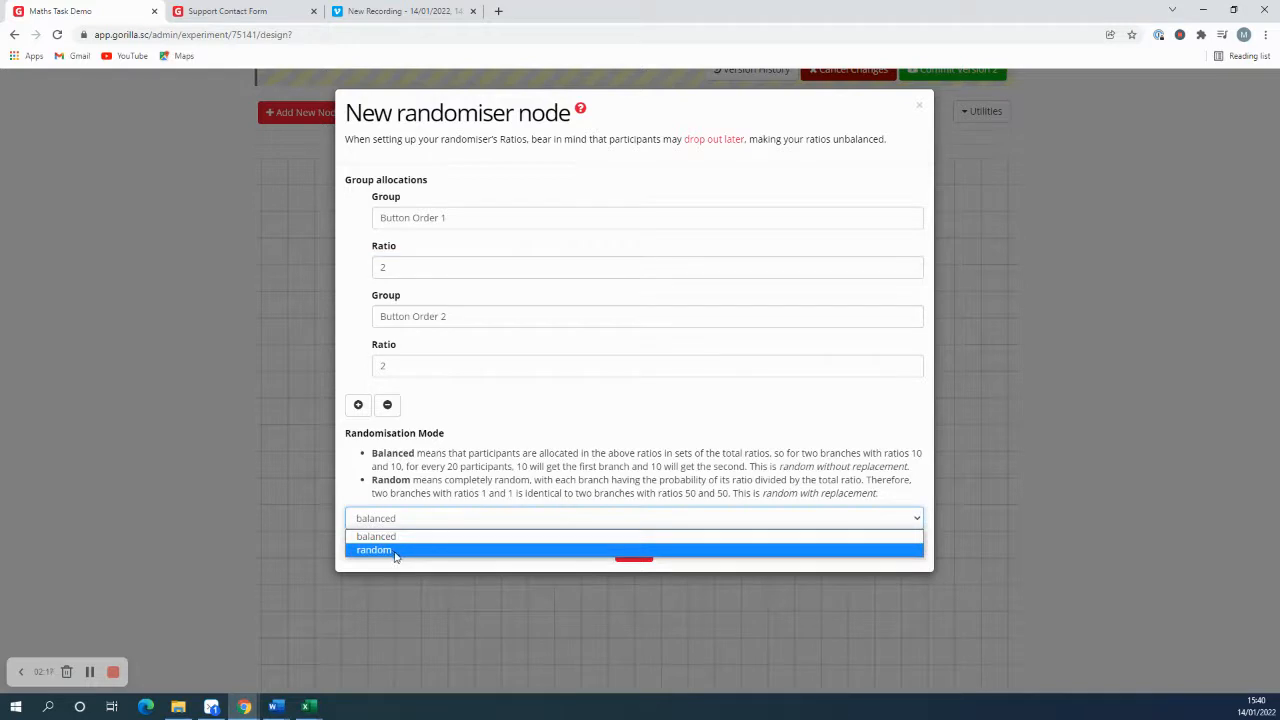
{"action": "left_click", "coordinate": [388, 537]}
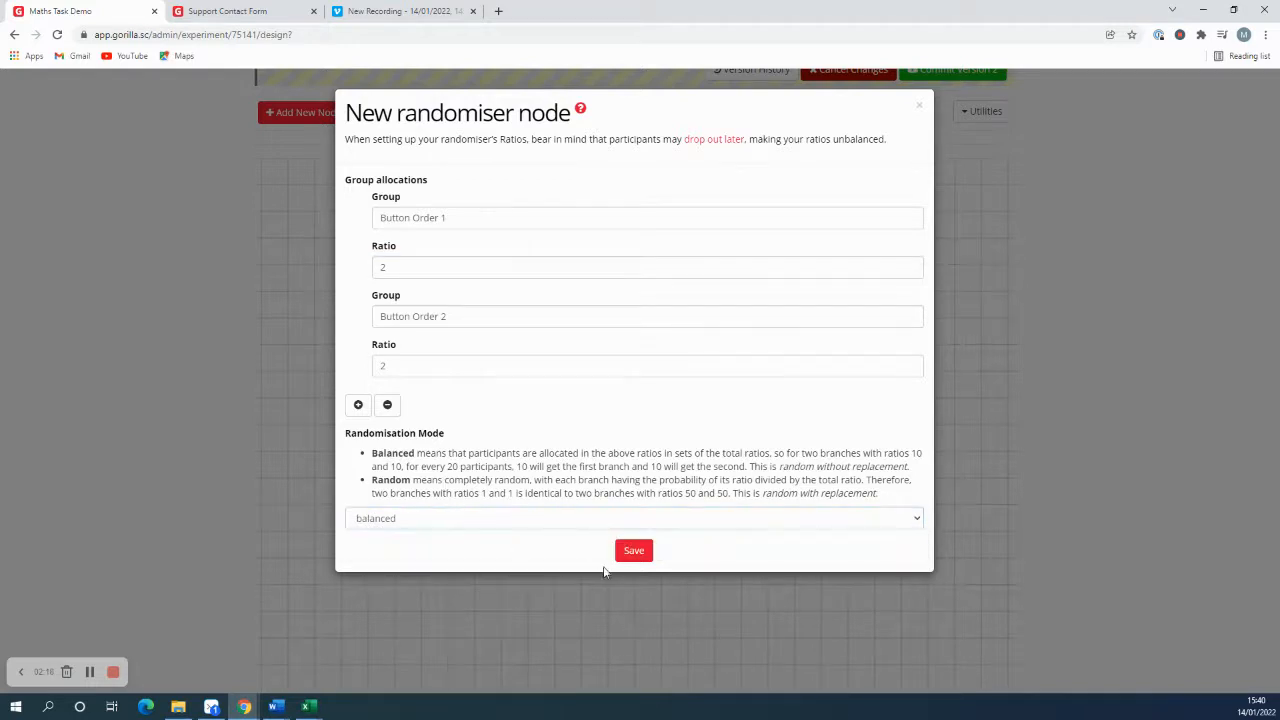
{"action": "left_click", "coordinate": [632, 550]}
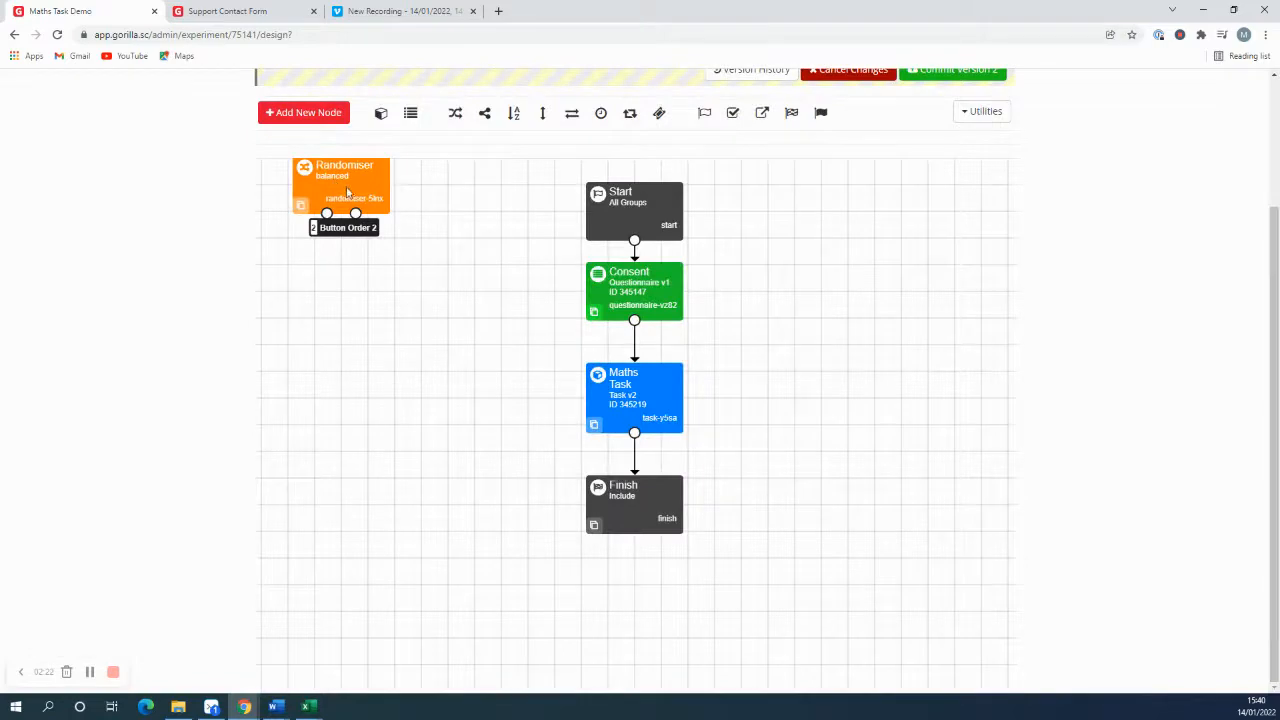
Step: Place the Randomiser below Consent and link Consent to it, moving Finish lower and Maths Task down to its left
{"action": "left_click_drag", "start_coordinate": [347, 191], "coordinate": [507, 323]}
{"action": "left_click_drag", "start_coordinate": [631, 513], "coordinate": [640, 594]}
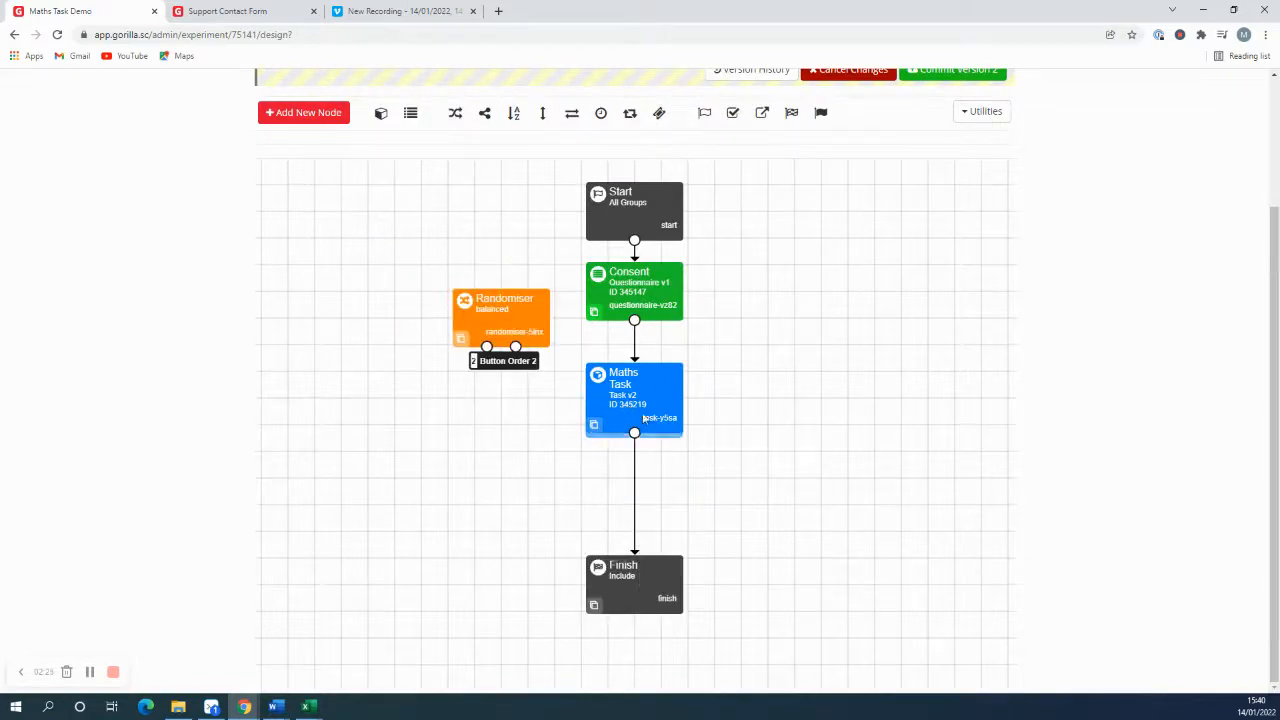
{"action": "left_click_drag", "start_coordinate": [634, 400], "coordinate": [634, 480]}
{"action": "left_click_drag", "start_coordinate": [608, 341], "coordinate": [502, 313]}
{"action": "left_click_drag", "start_coordinate": [634, 512], "coordinate": [438, 501]}
{"action": "left_click_drag", "start_coordinate": [328, 272], "coordinate": [561, 351]}
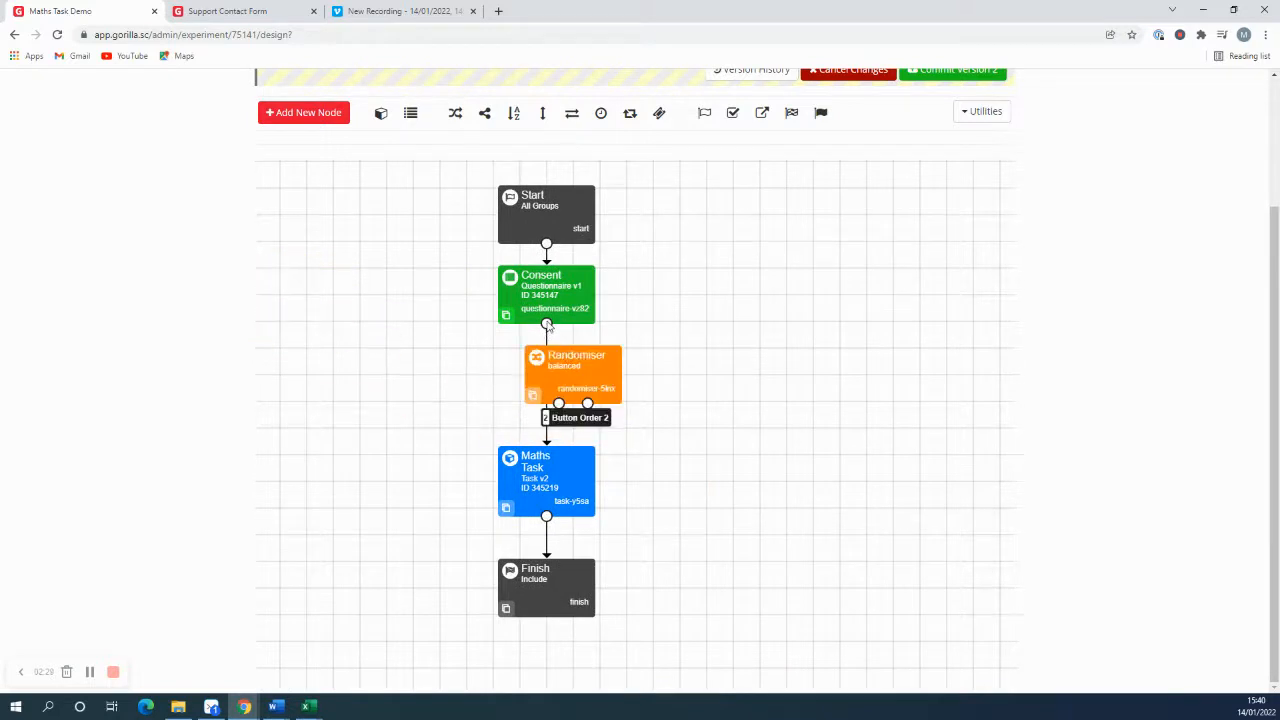
{"action": "left_click_drag", "start_coordinate": [540, 488], "coordinate": [433, 490]}
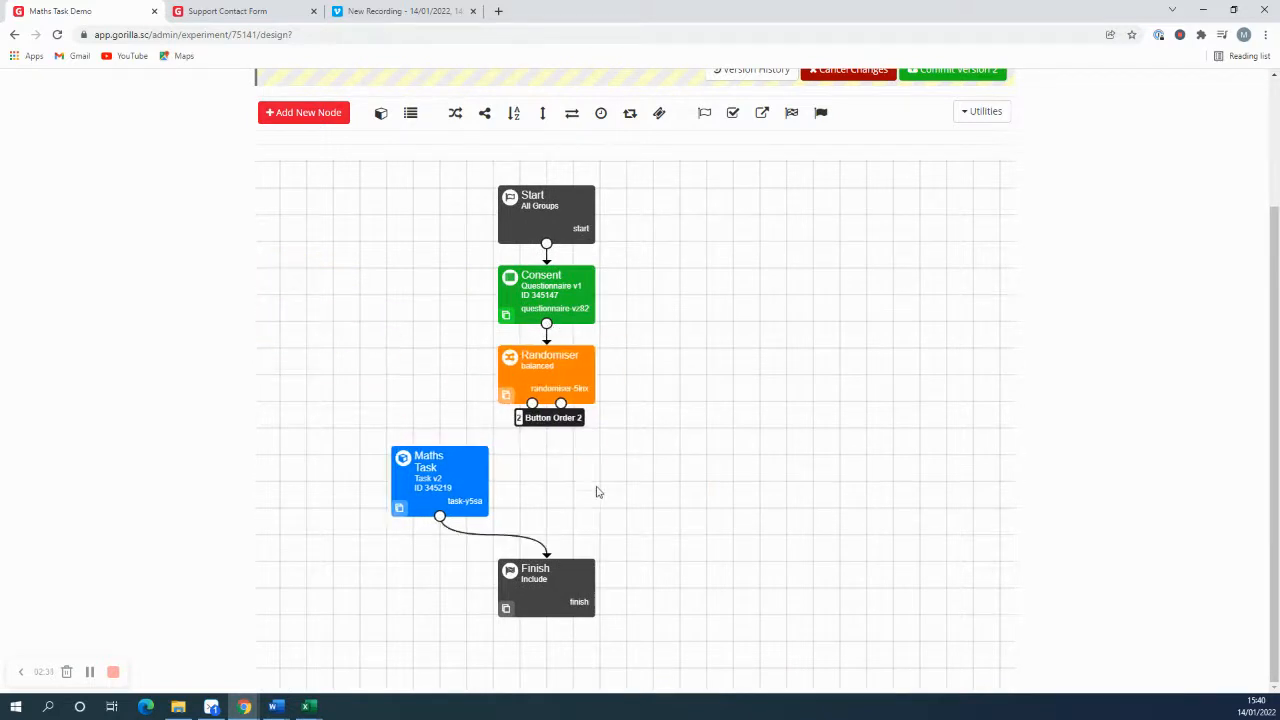
Step: Add a second Maths Task node and place it to the right of the first one
{"action": "left_click", "coordinate": [316, 112]}
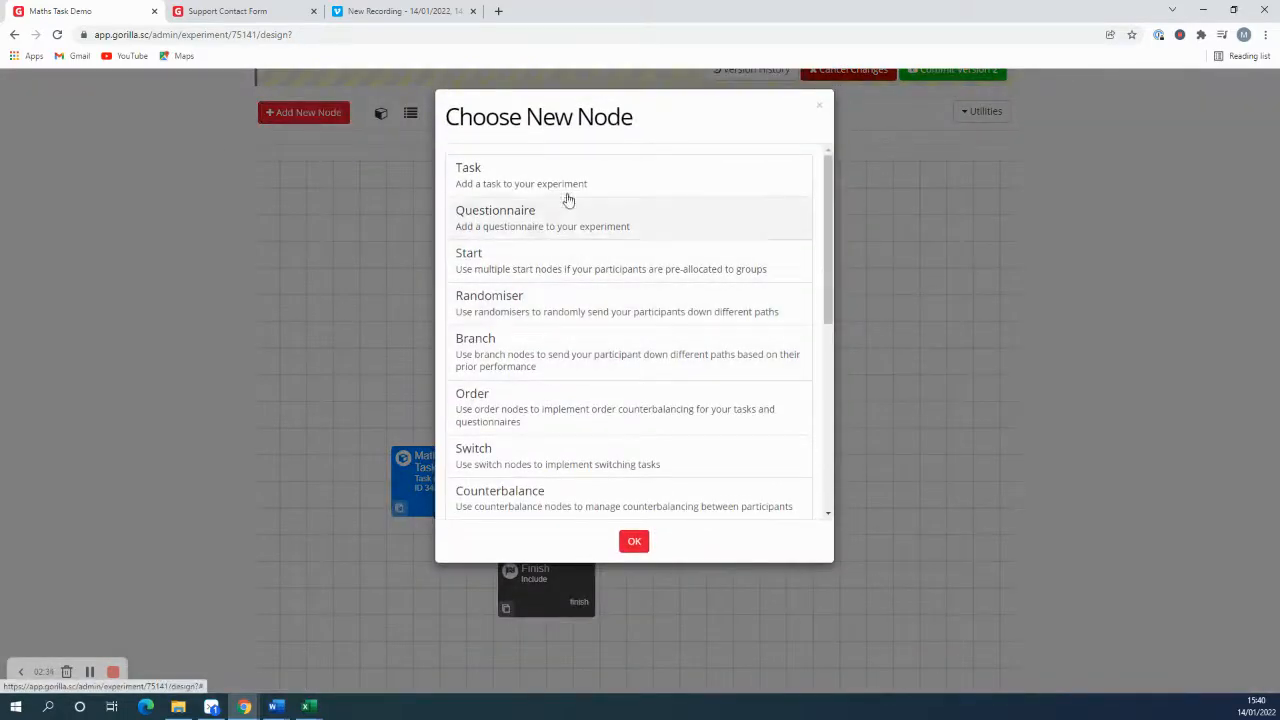
{"action": "left_click", "coordinate": [566, 182]}
{"action": "left_click", "coordinate": [640, 542]}
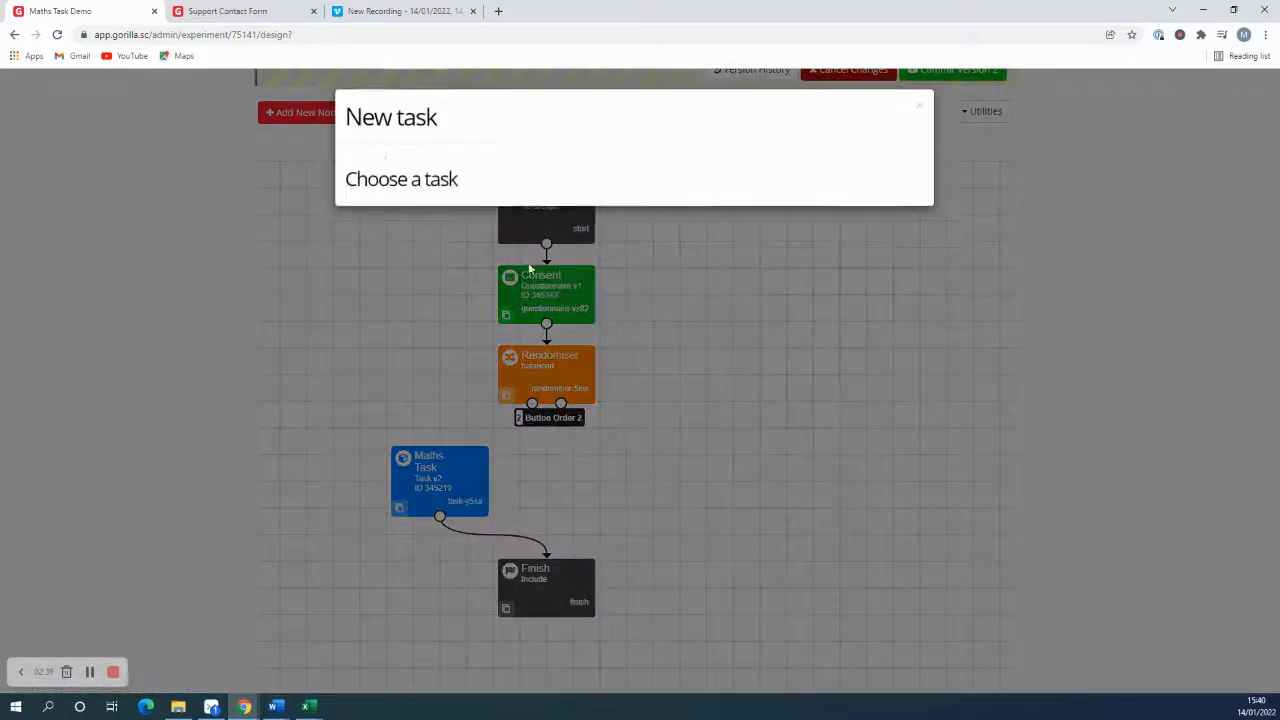
{"action": "left_click", "coordinate": [431, 291]}
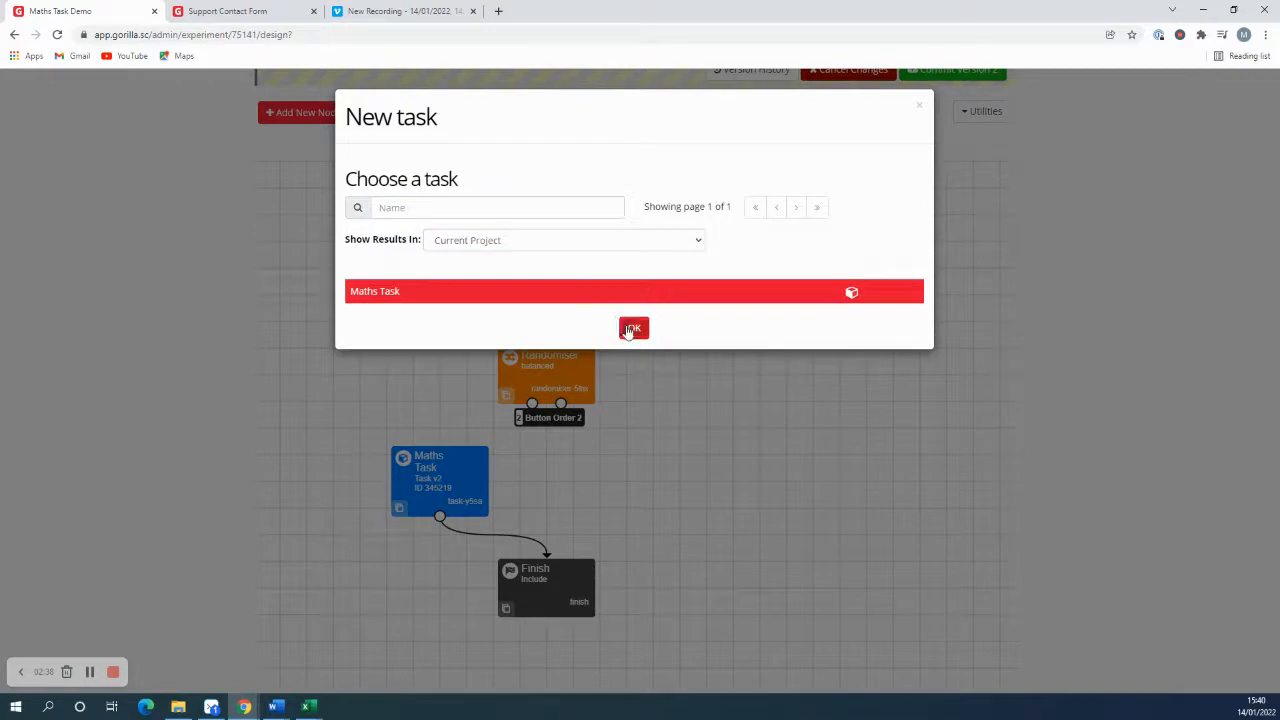
{"action": "left_click", "coordinate": [630, 330]}
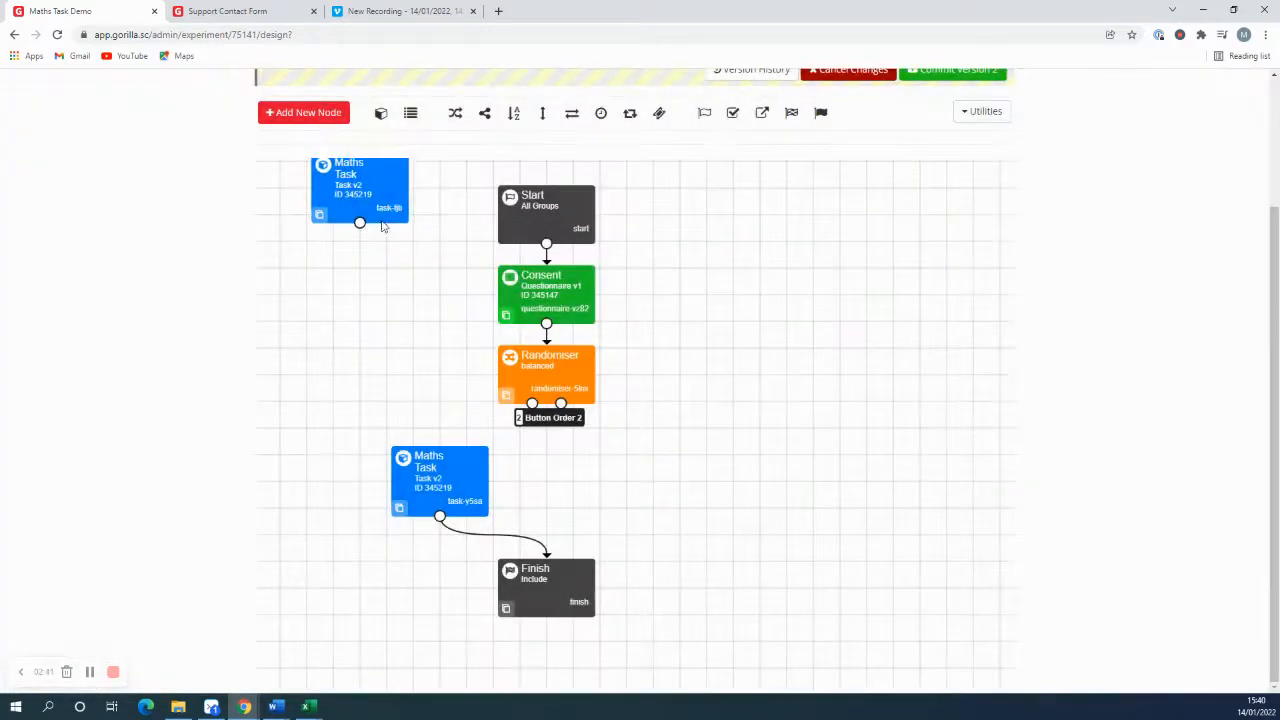
{"action": "left_click_drag", "start_coordinate": [381, 226], "coordinate": [667, 497]}
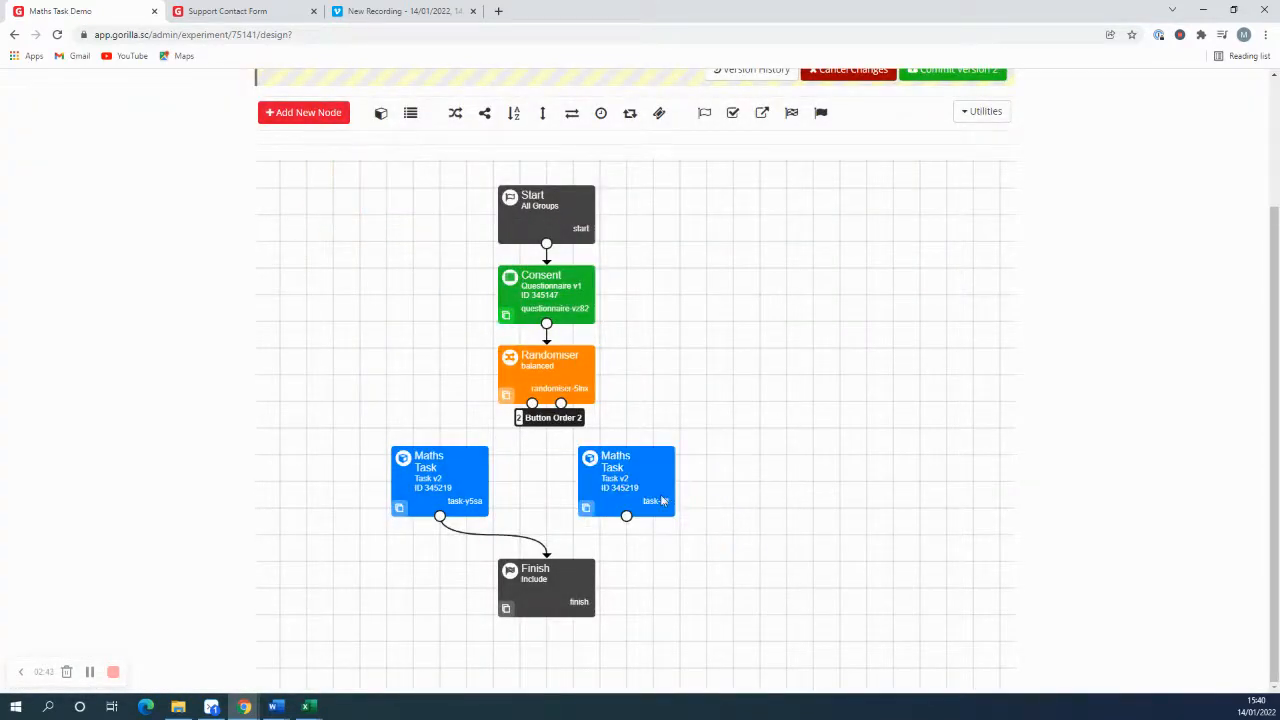
Step: Link Button Order 1 to the left Maths Task and Button Order 2 to the right one, and connect the right task to Finish
{"action": "left_click_drag", "start_coordinate": [531, 403], "coordinate": [440, 478]}
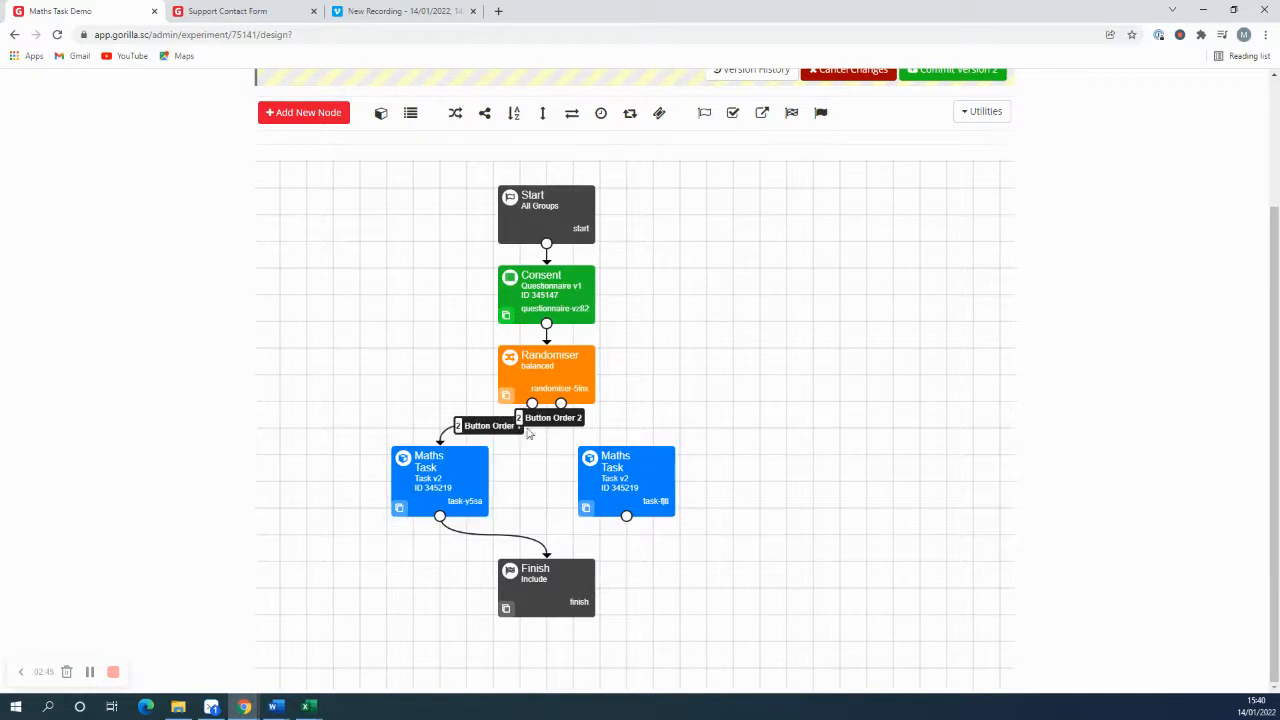
{"action": "left_click_drag", "start_coordinate": [561, 404], "coordinate": [548, 562]}
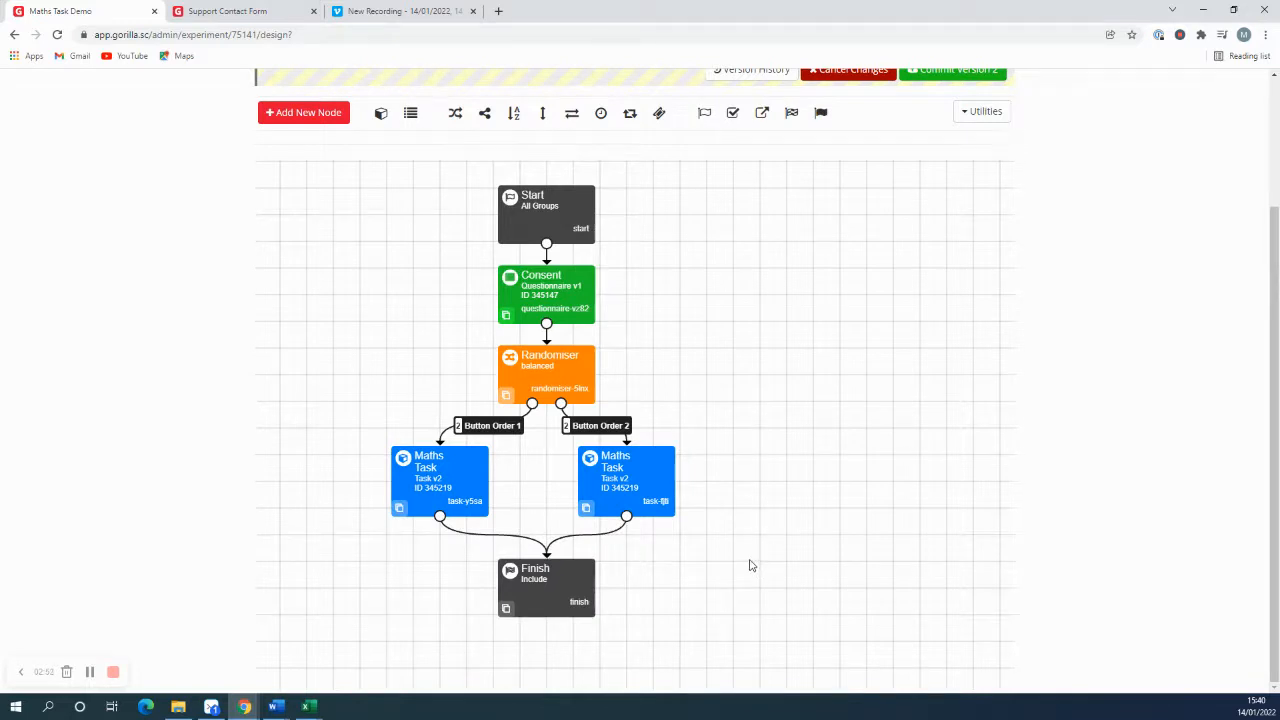
Step: Set the left Maths Task node to use the full spreadsheet and save it, keeping its button settings
{"action": "left_click", "coordinate": [446, 485]}
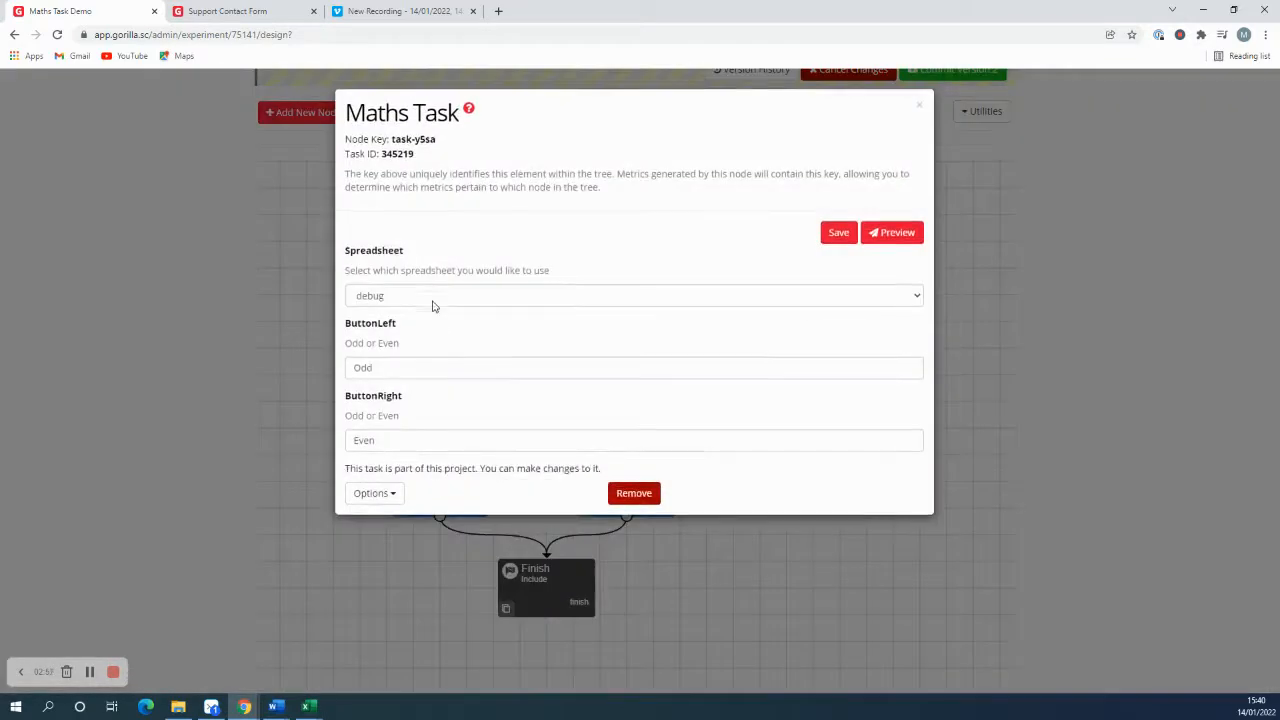
{"action": "left_click", "coordinate": [409, 298]}
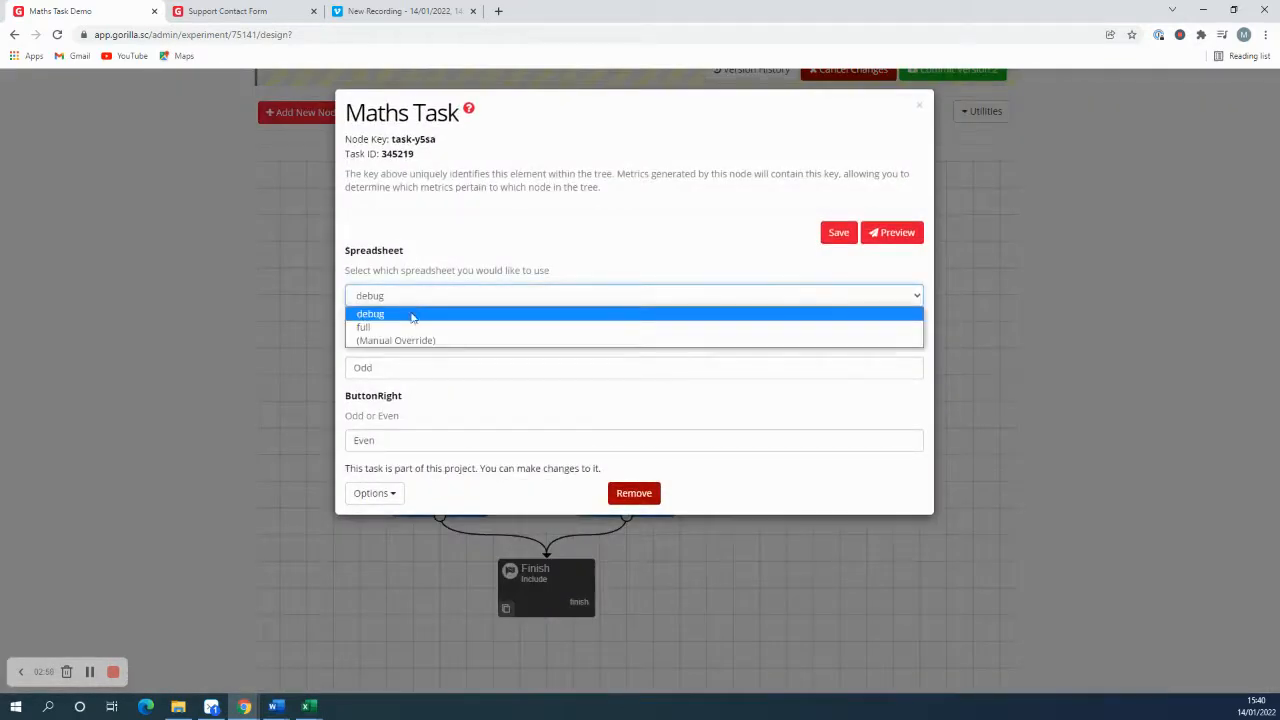
{"action": "left_click", "coordinate": [408, 329]}
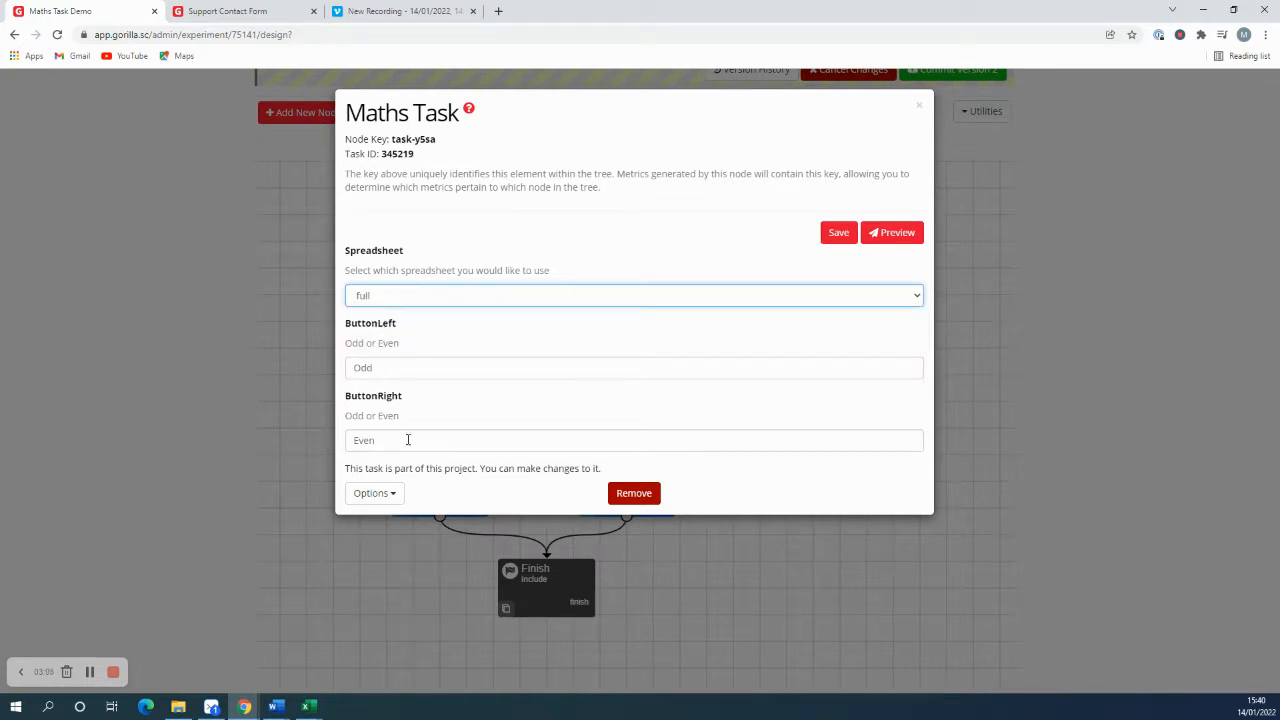
{"action": "left_click", "coordinate": [834, 233]}
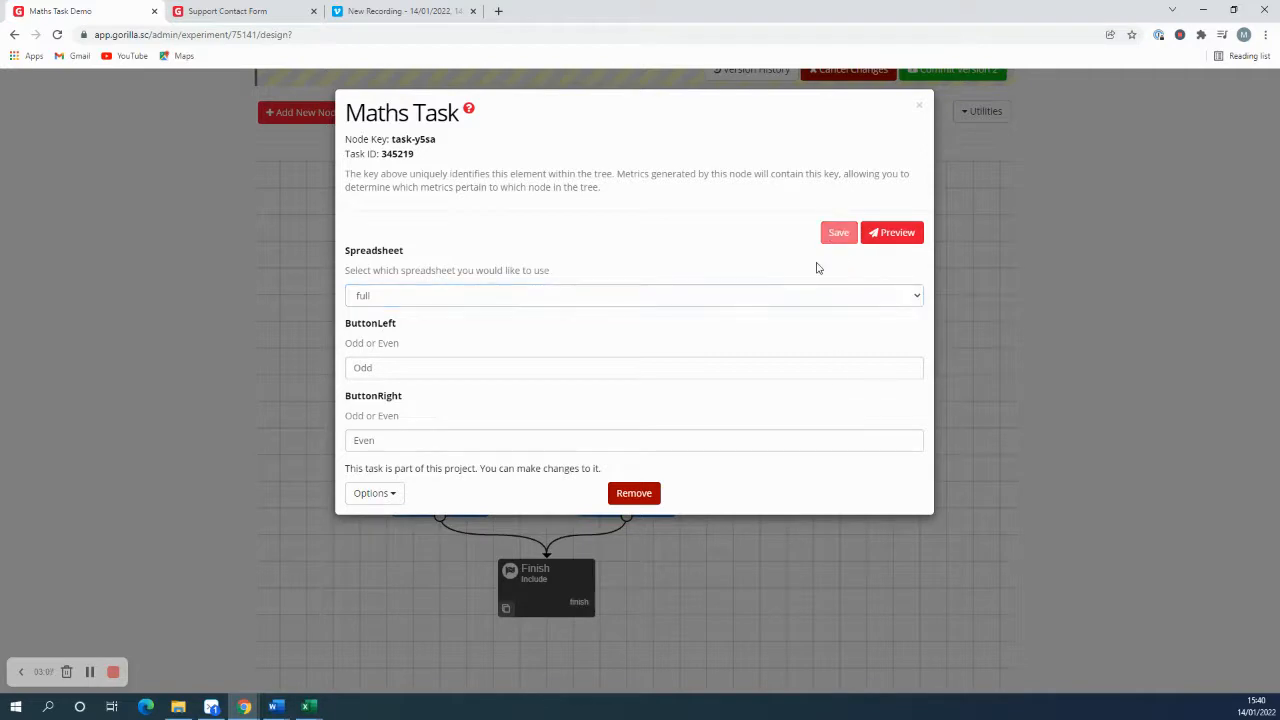
{"action": "left_click", "coordinate": [921, 106]}
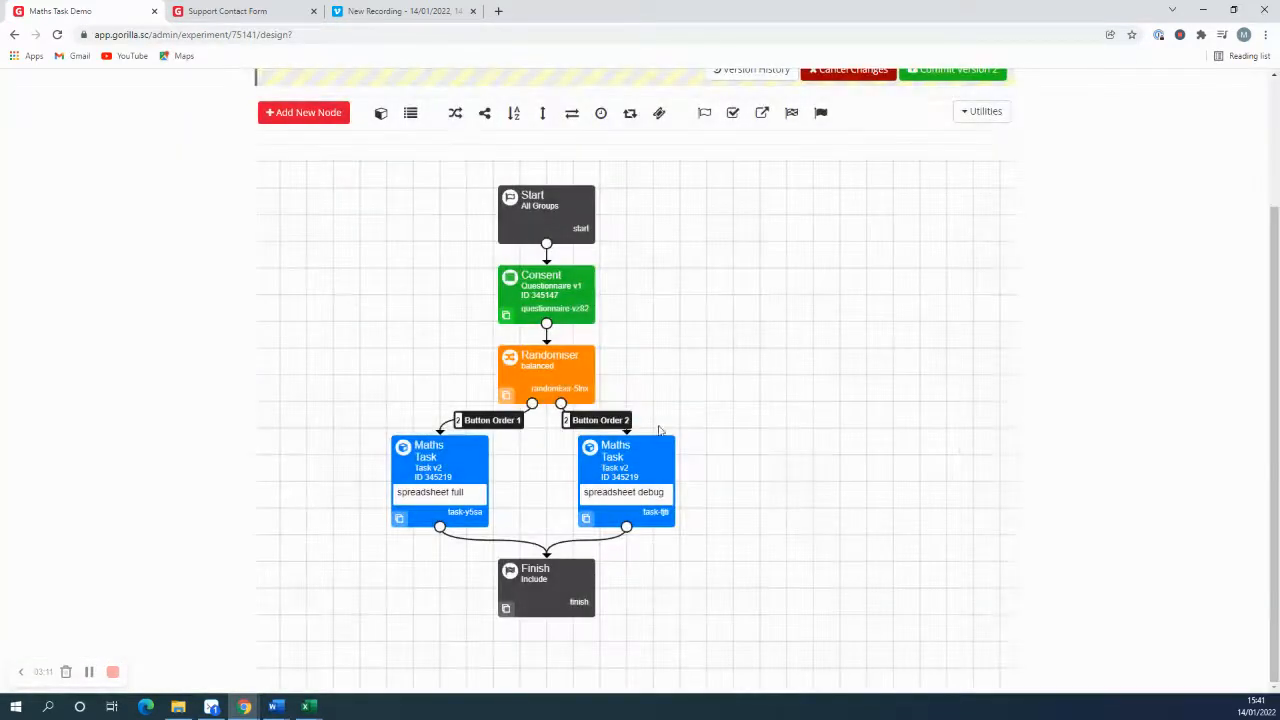
Step: Configure the right Maths Task with the full spreadsheet, ButtonLeft Even and ButtonRight Odd, save it, and shift the node slightly to the right
{"action": "left_click", "coordinate": [633, 479]}
{"action": "left_click", "coordinate": [398, 298]}
{"action": "left_click", "coordinate": [391, 328]}
{"action": "double_click", "coordinate": [356, 367]}
{"action": "type", "text": "Even"}
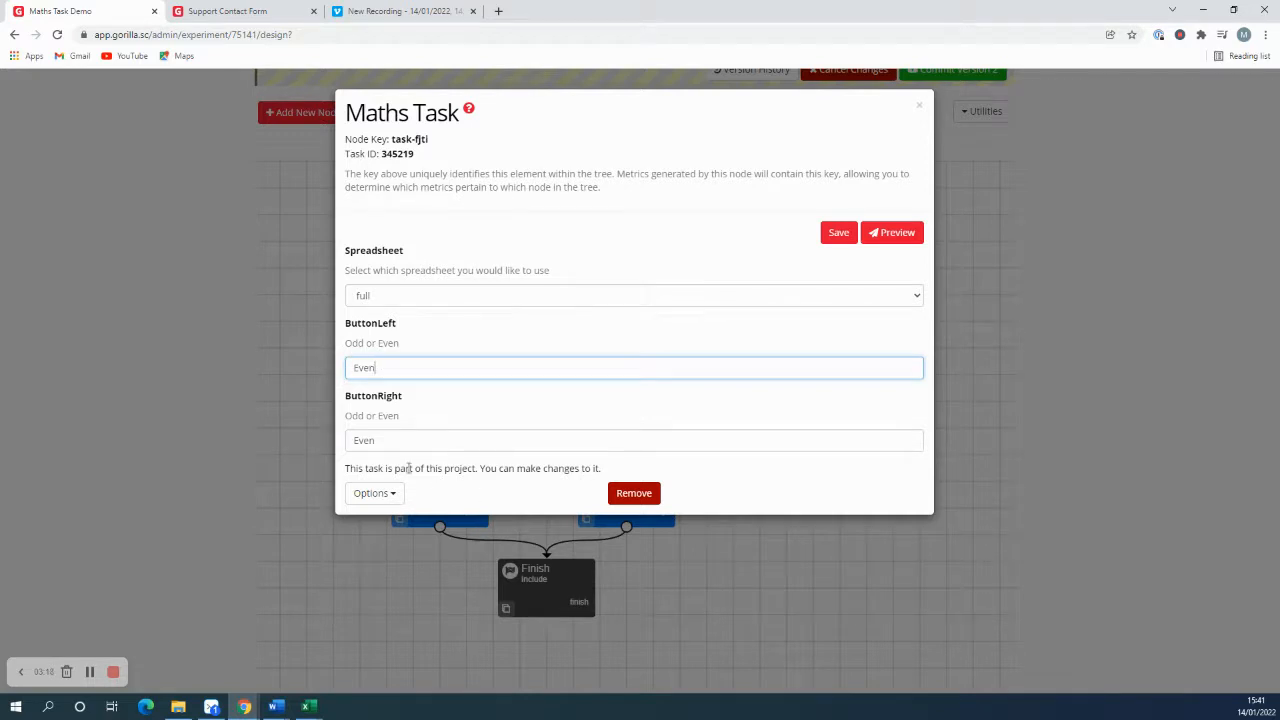
{"action": "key", "text": "Tab"}
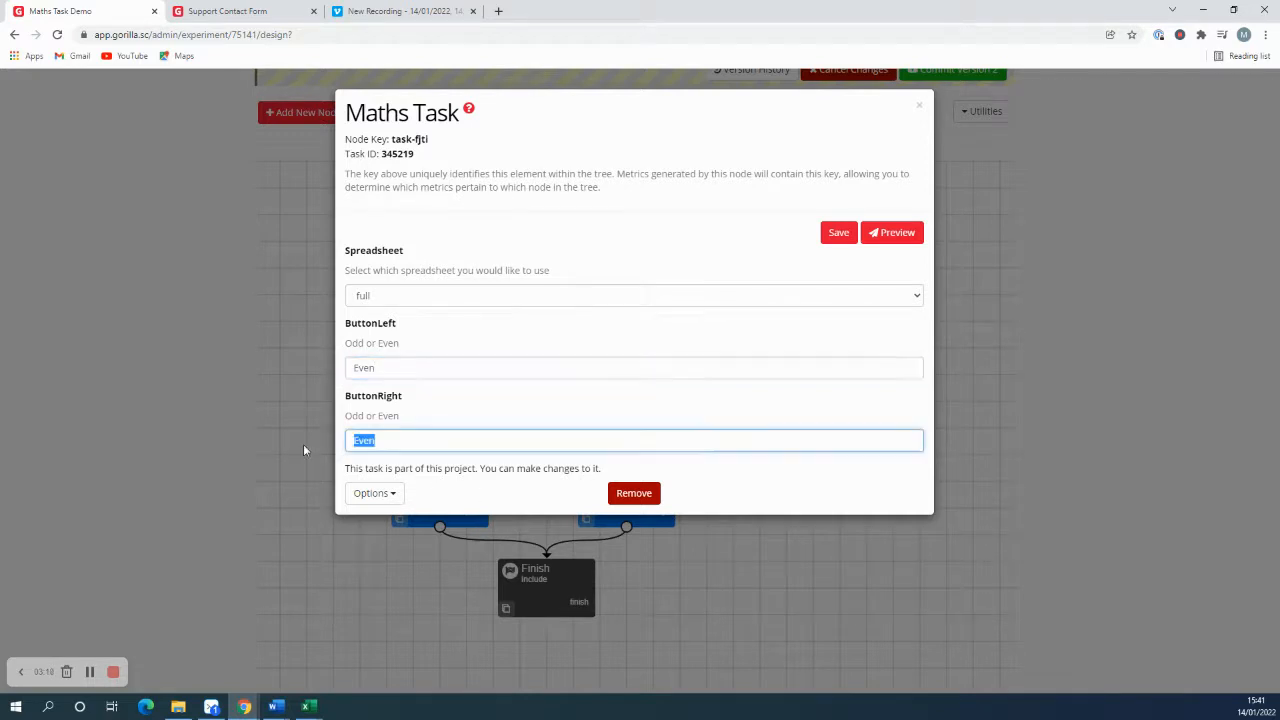
{"action": "type", "text": "Odd"}
{"action": "left_click", "coordinate": [838, 236]}
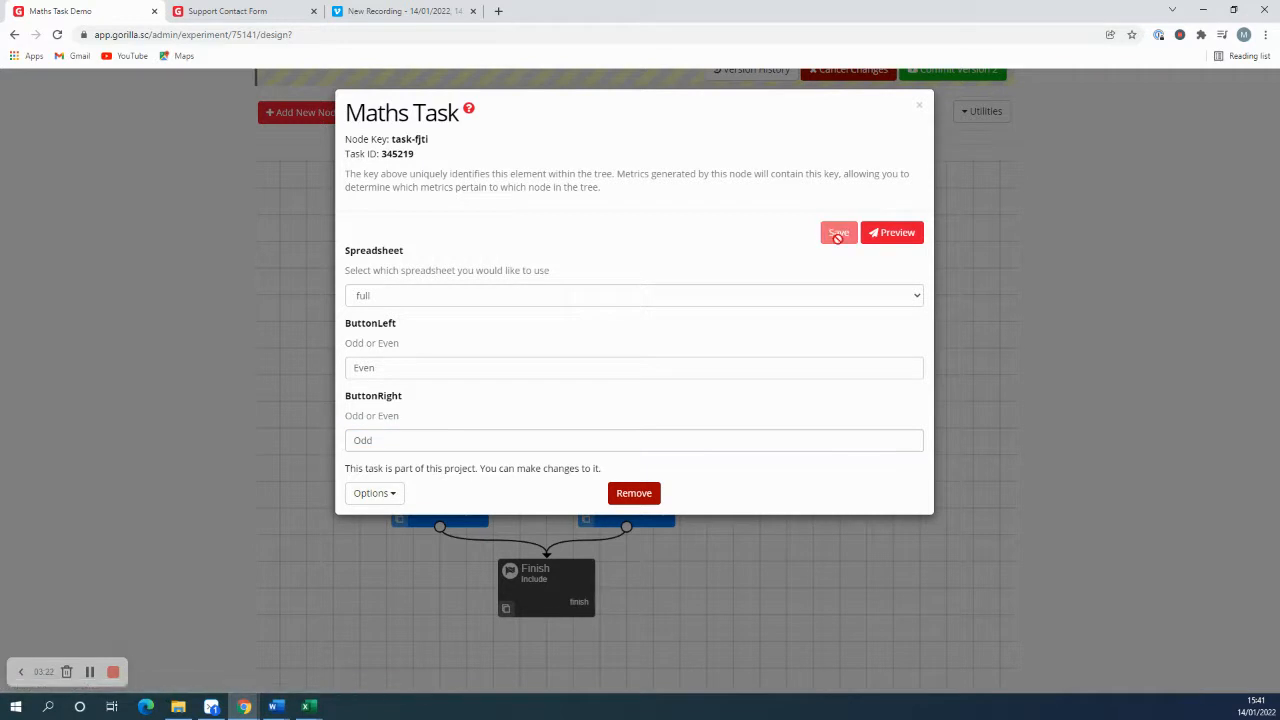
{"action": "left_click", "coordinate": [918, 106]}
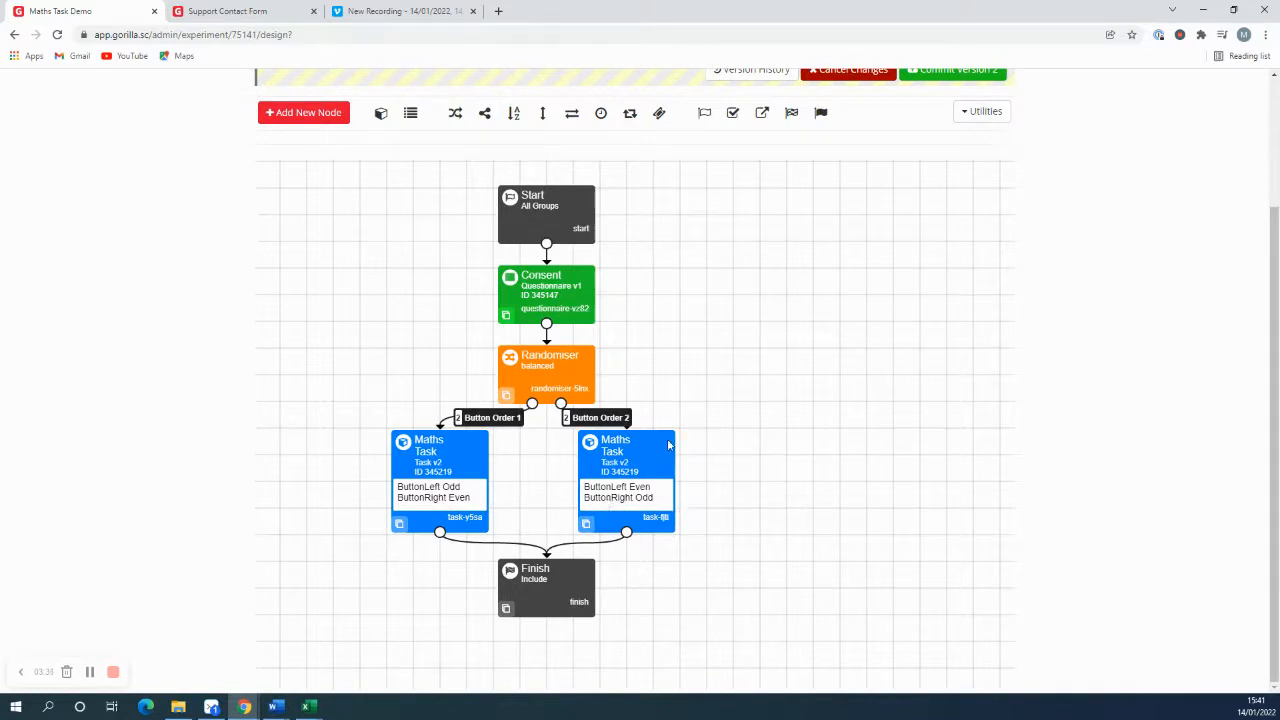
{"action": "left_click_drag", "start_coordinate": [641, 454], "coordinate": [651, 454]}
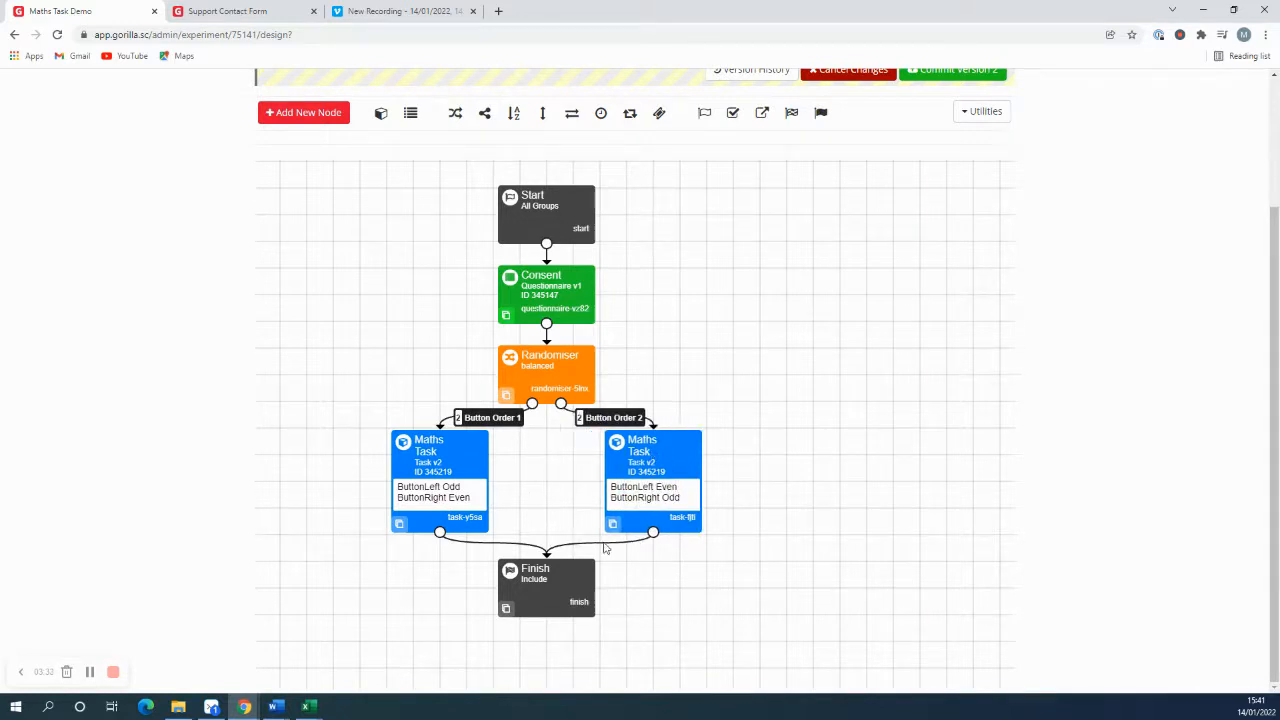
Step: Preview the experiment, give consent in the questionnaire and start the Maths Task from its instructions
{"action": "scroll", "coordinate": [791, 521], "scroll_direction": "up", "scroll_amount": 2}
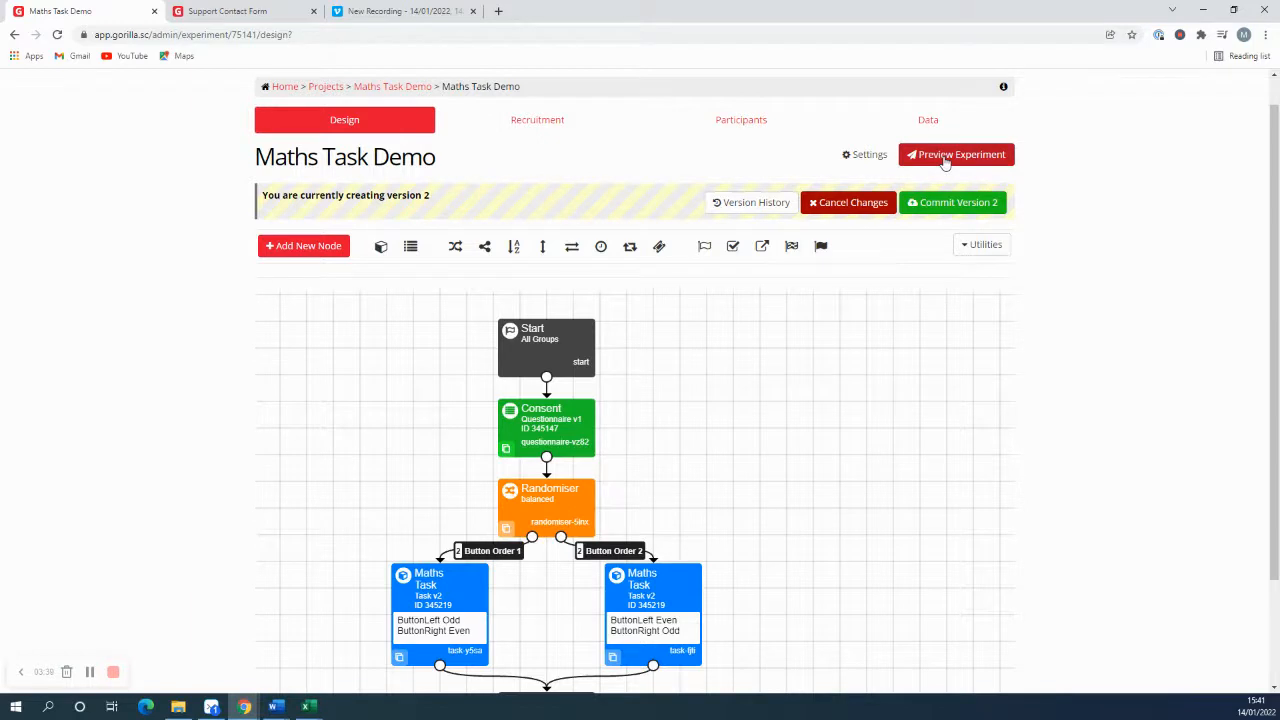
{"action": "left_click", "coordinate": [945, 160]}
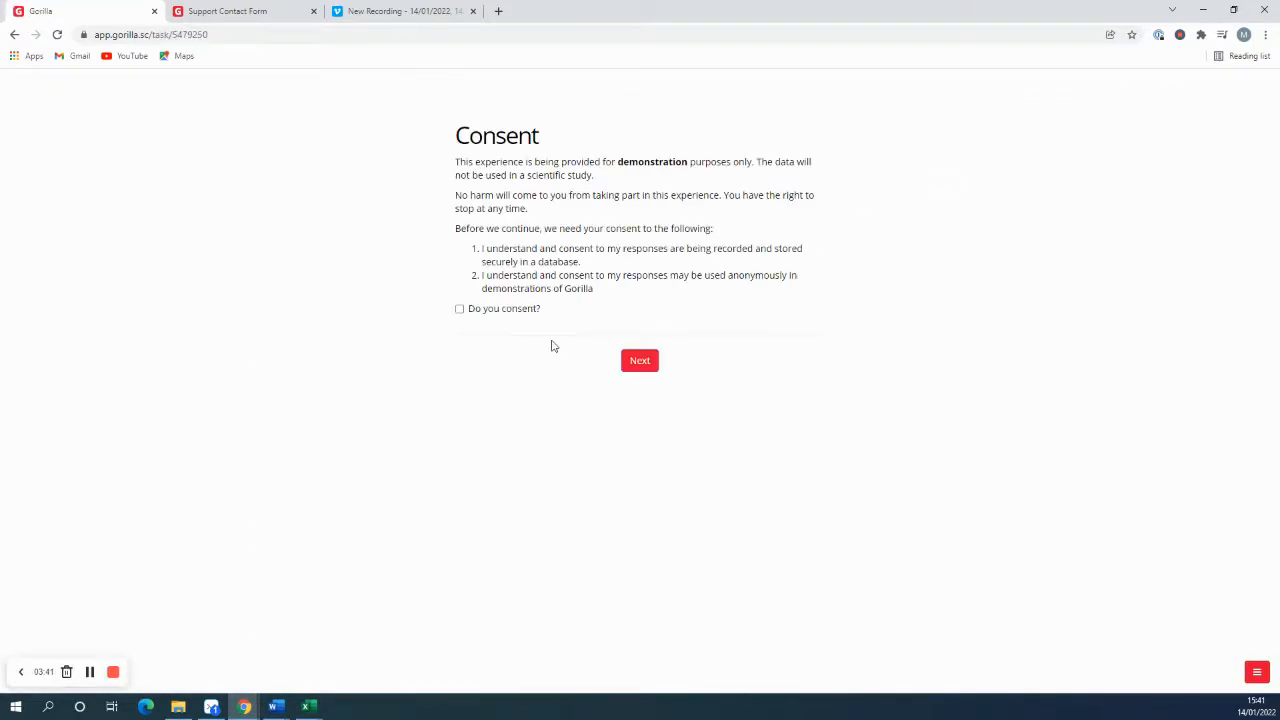
{"action": "left_click", "coordinate": [460, 310]}
{"action": "left_click", "coordinate": [639, 362]}
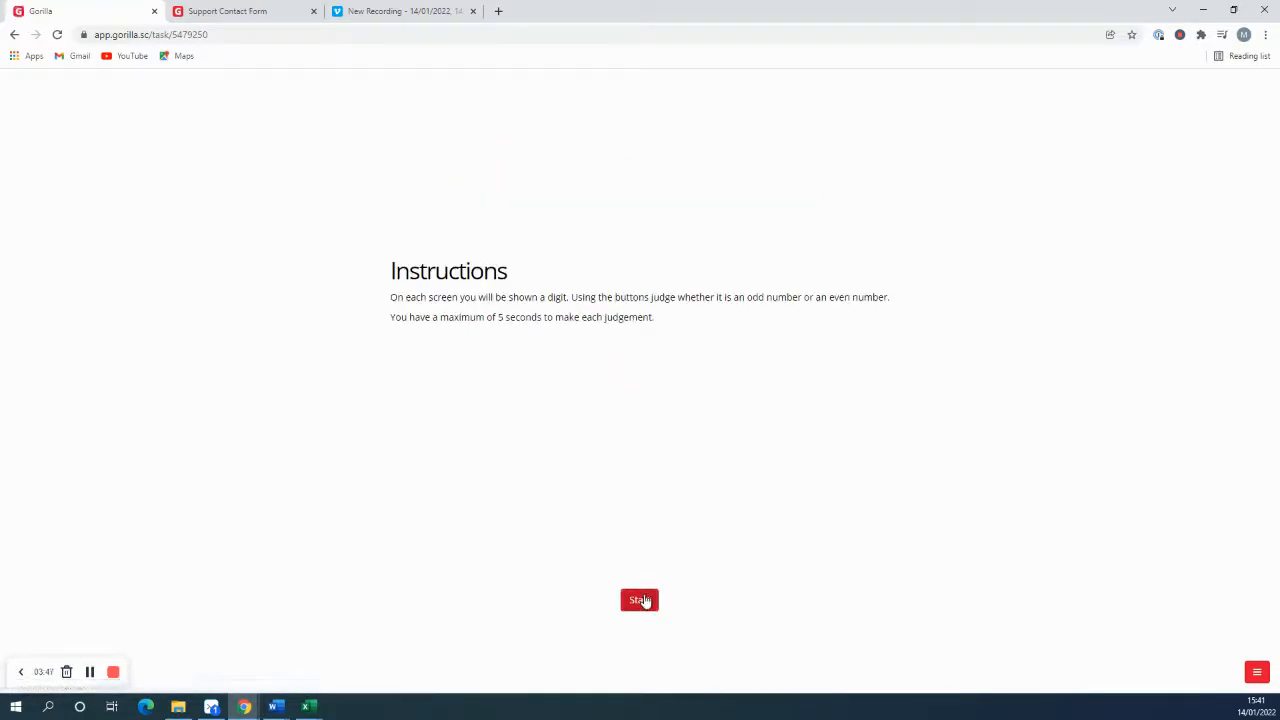
{"action": "left_click", "coordinate": [639, 600]}
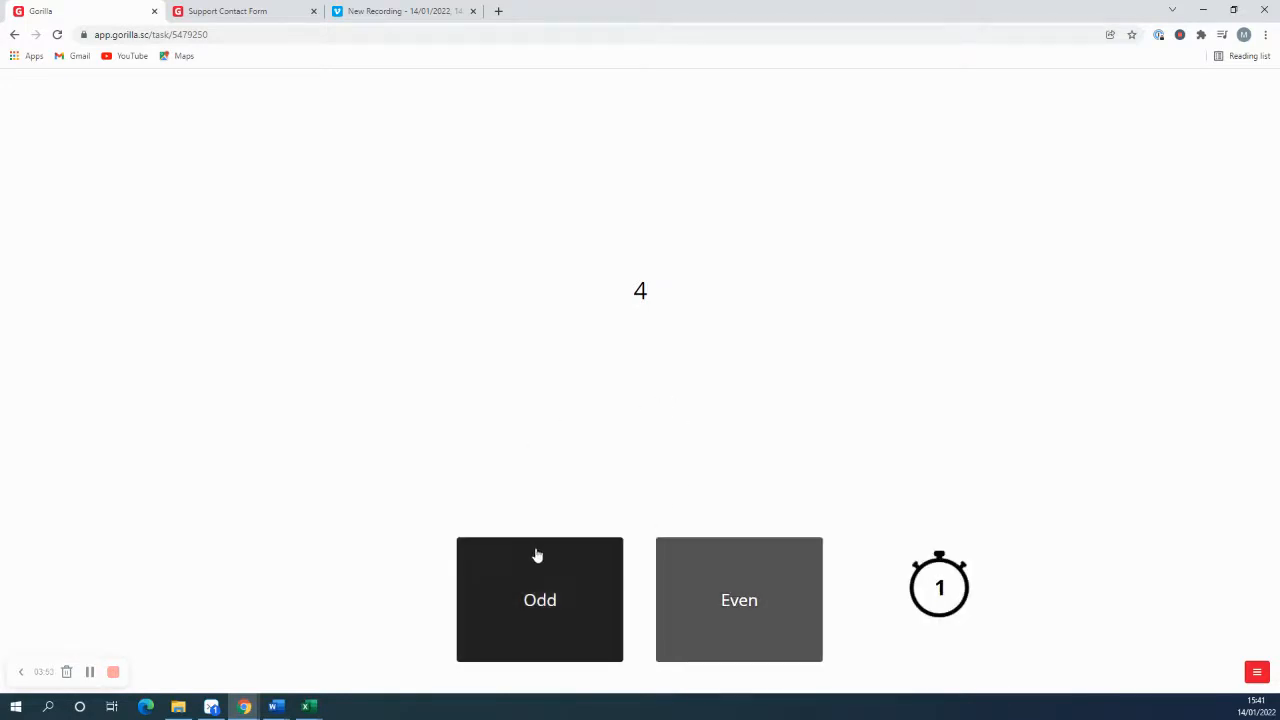
Step: Answer the first block of odd/even trials in the preview up to the break
{"action": "left_click", "coordinate": [603, 603]}
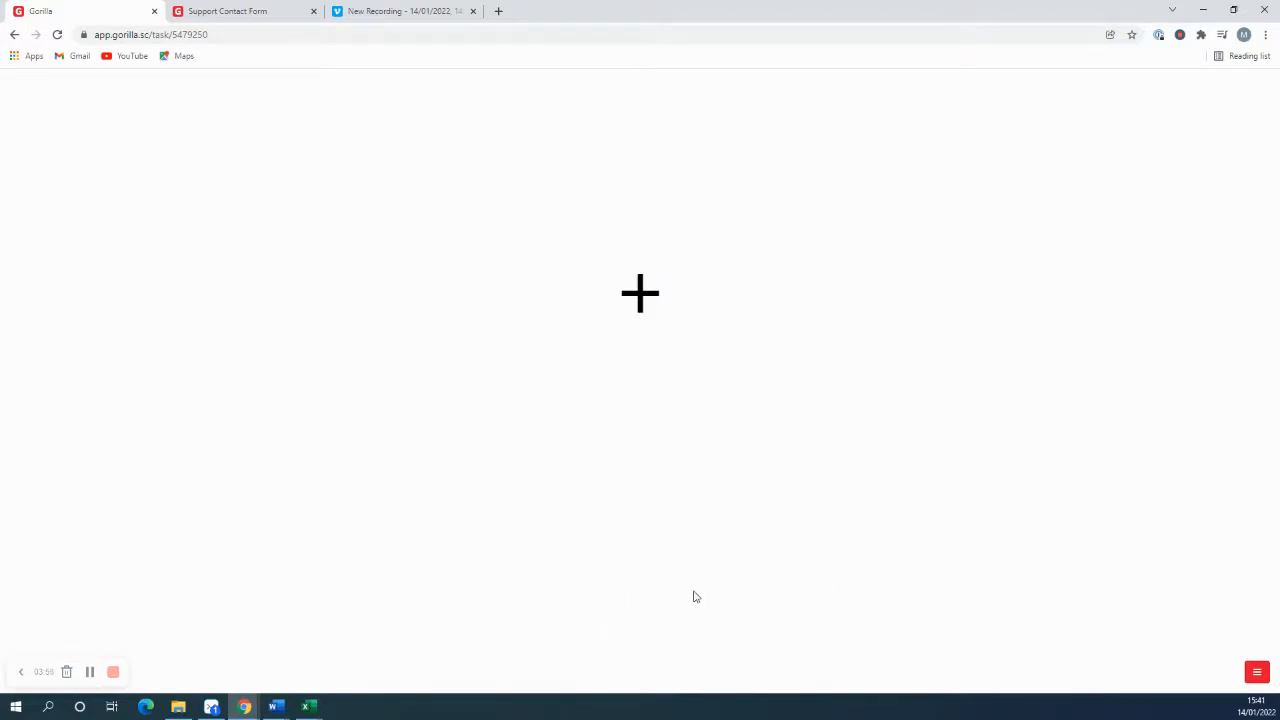
{"action": "left_click", "coordinate": [716, 611]}
{"action": "left_click", "coordinate": [594, 565]}
{"action": "left_click", "coordinate": [708, 580]}
{"action": "left_click", "coordinate": [594, 591]}
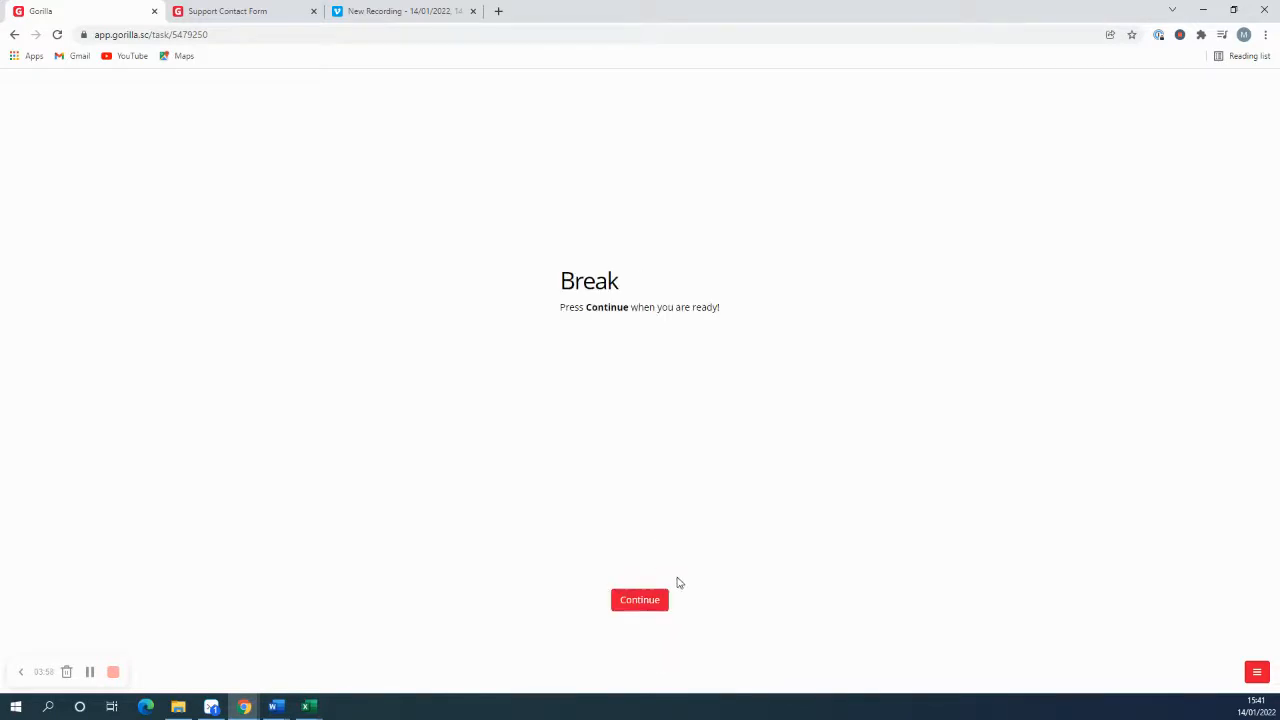
Step: Continue past the break, answer the remaining odd/even trials and finish the preview
{"action": "left_click", "coordinate": [639, 600]}
{"action": "left_click", "coordinate": [530, 604]}
{"action": "left_click", "coordinate": [545, 606]}
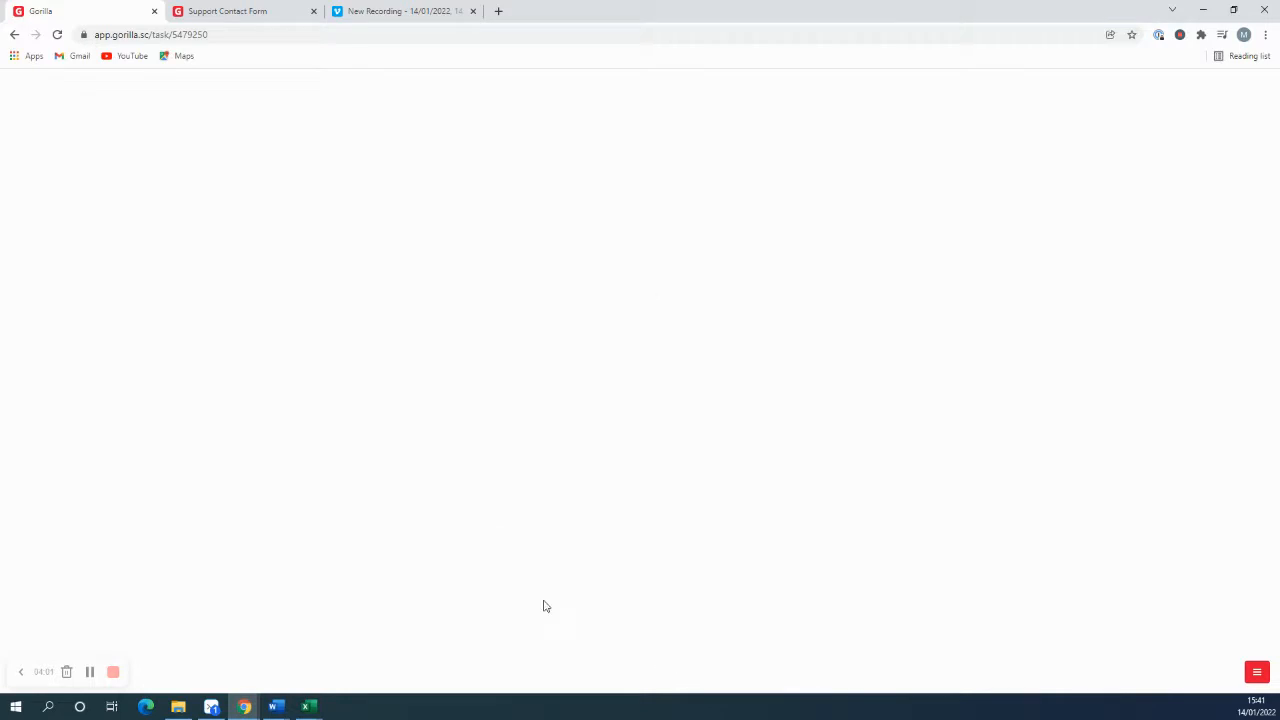
{"action": "left_click", "coordinate": [703, 608]}
{"action": "left_click", "coordinate": [557, 594]}
{"action": "left_click", "coordinate": [751, 585]}
{"action": "left_click", "coordinate": [746, 576]}
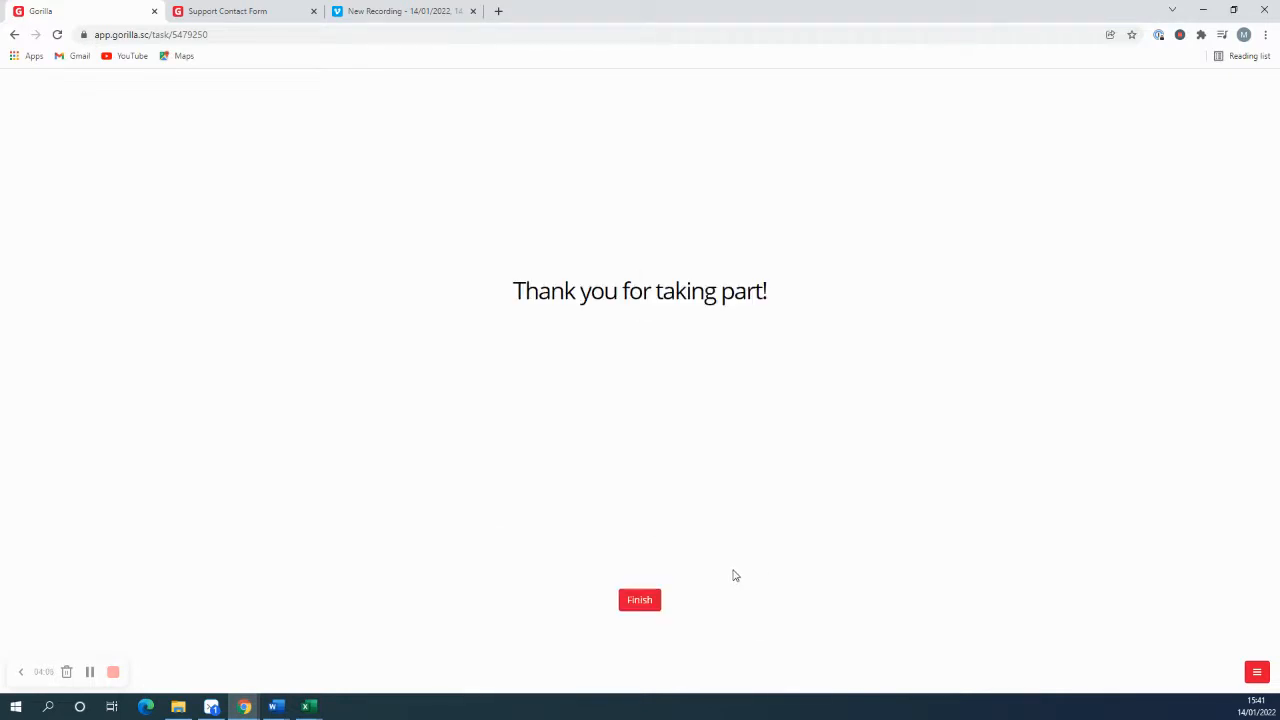
{"action": "left_click", "coordinate": [640, 600]}
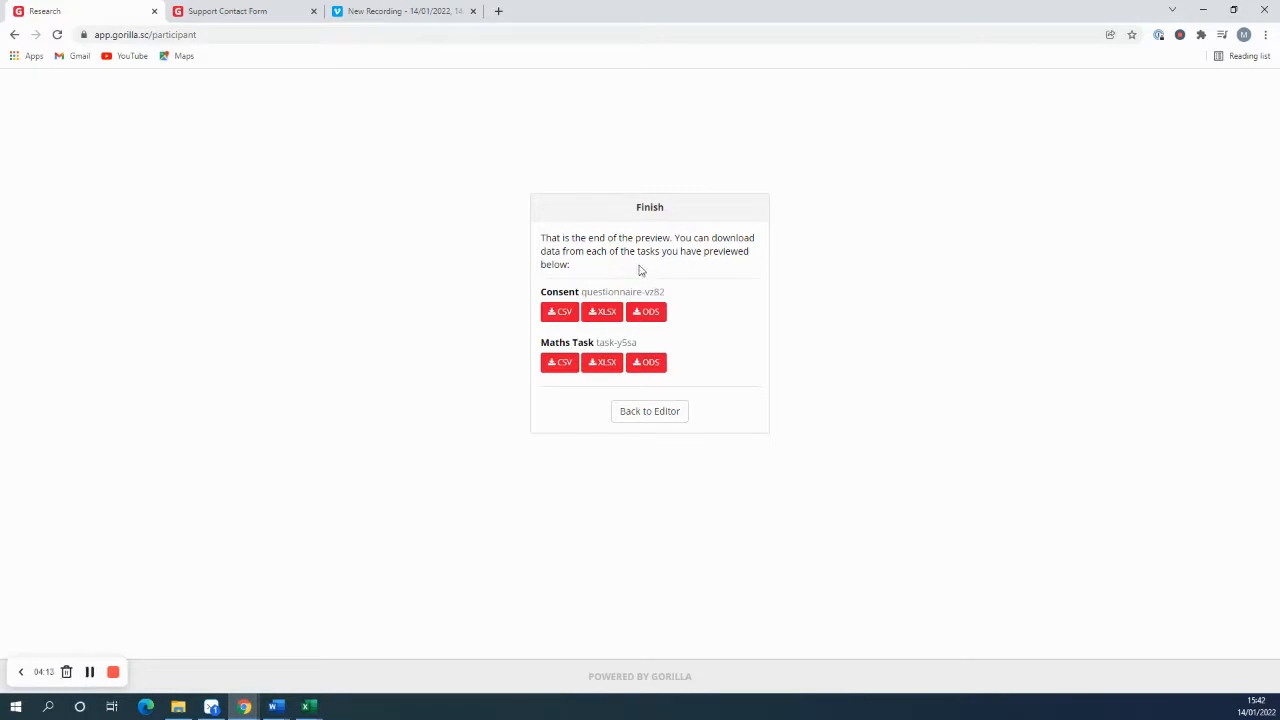
Step: Return to the experiment editor and commit version 2 with the description "basic implementation of maths task with consent questionnaire"
{"action": "left_click", "coordinate": [655, 416]}
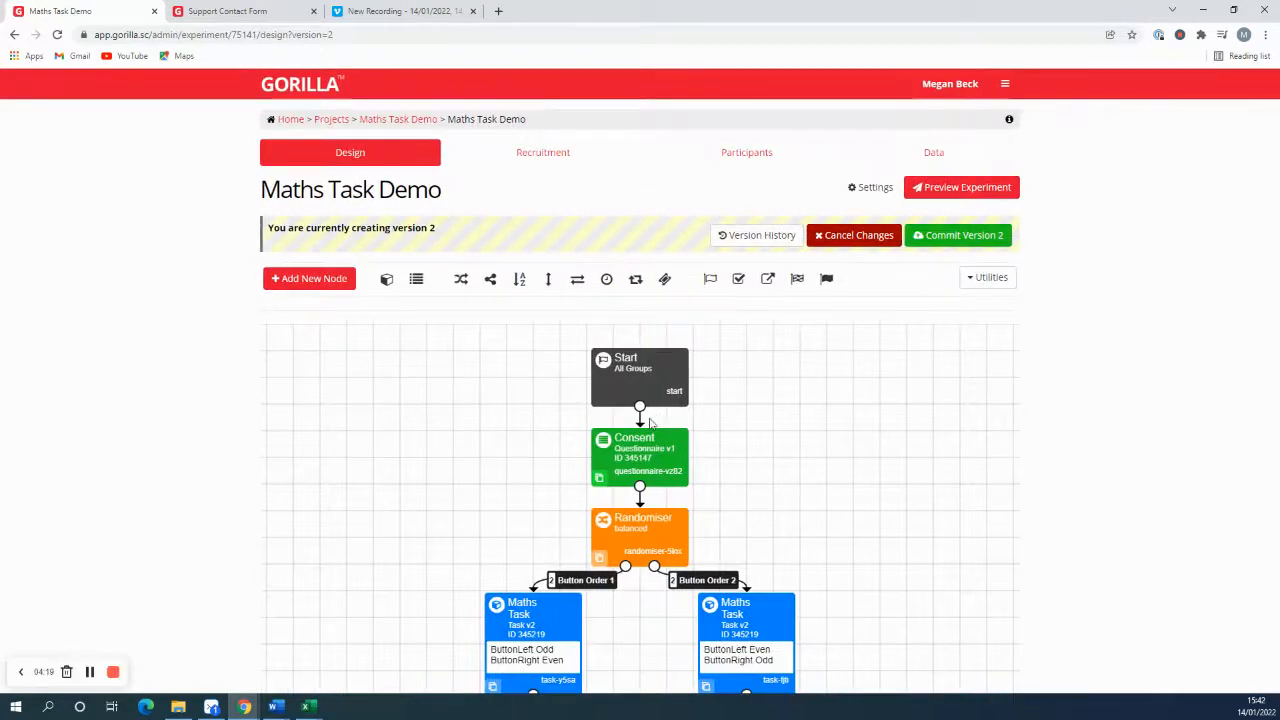
{"action": "scroll", "coordinate": [817, 446], "scroll_direction": "down", "scroll_amount": 3}
{"action": "scroll", "coordinate": [800, 450], "scroll_direction": "up", "scroll_amount": 2}
{"action": "scroll", "coordinate": [772, 457], "scroll_direction": "down", "scroll_amount": 1}
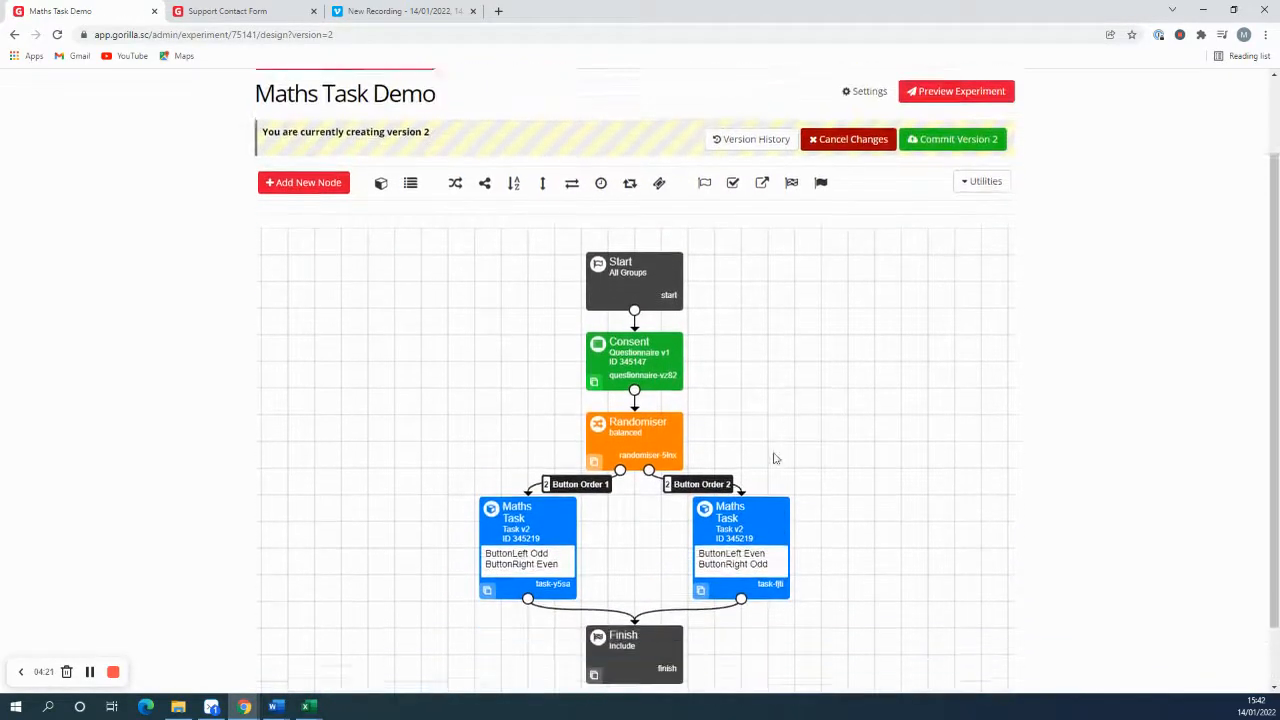
{"action": "left_click", "coordinate": [940, 141]}
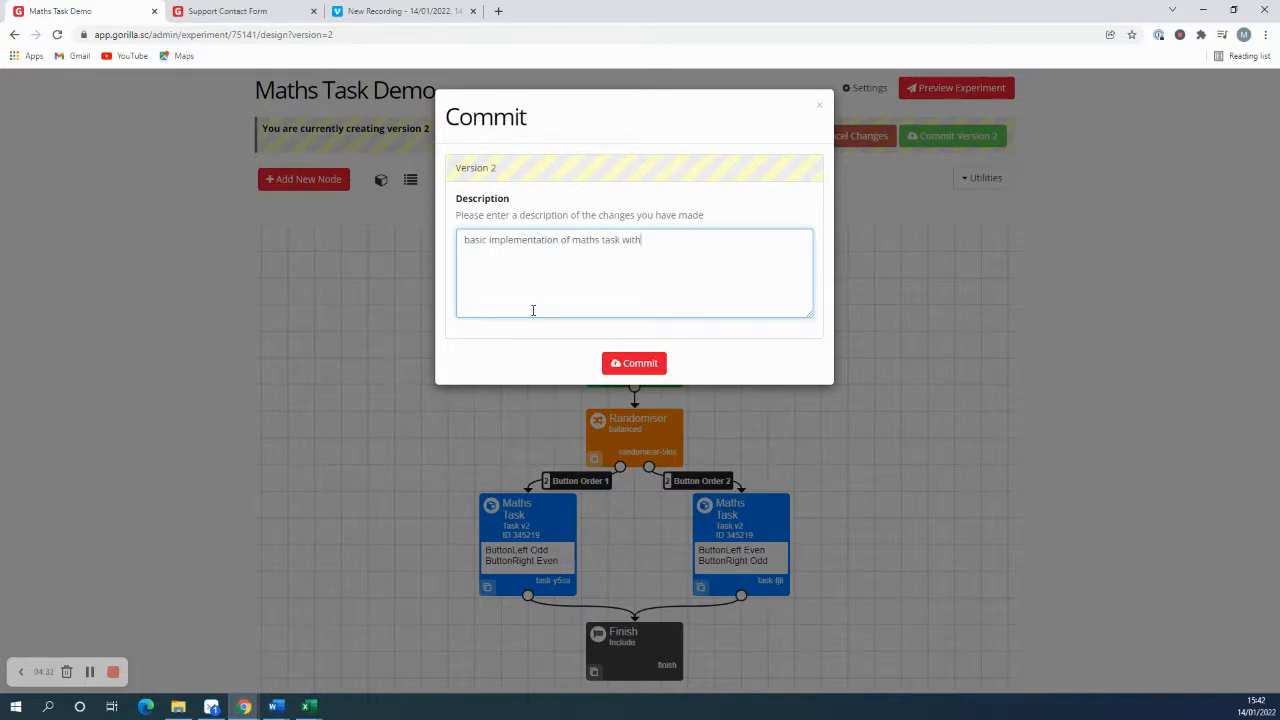
{"action": "type", "text": "ent questionnaire"}
{"action": "left_click", "coordinate": [636, 363]}
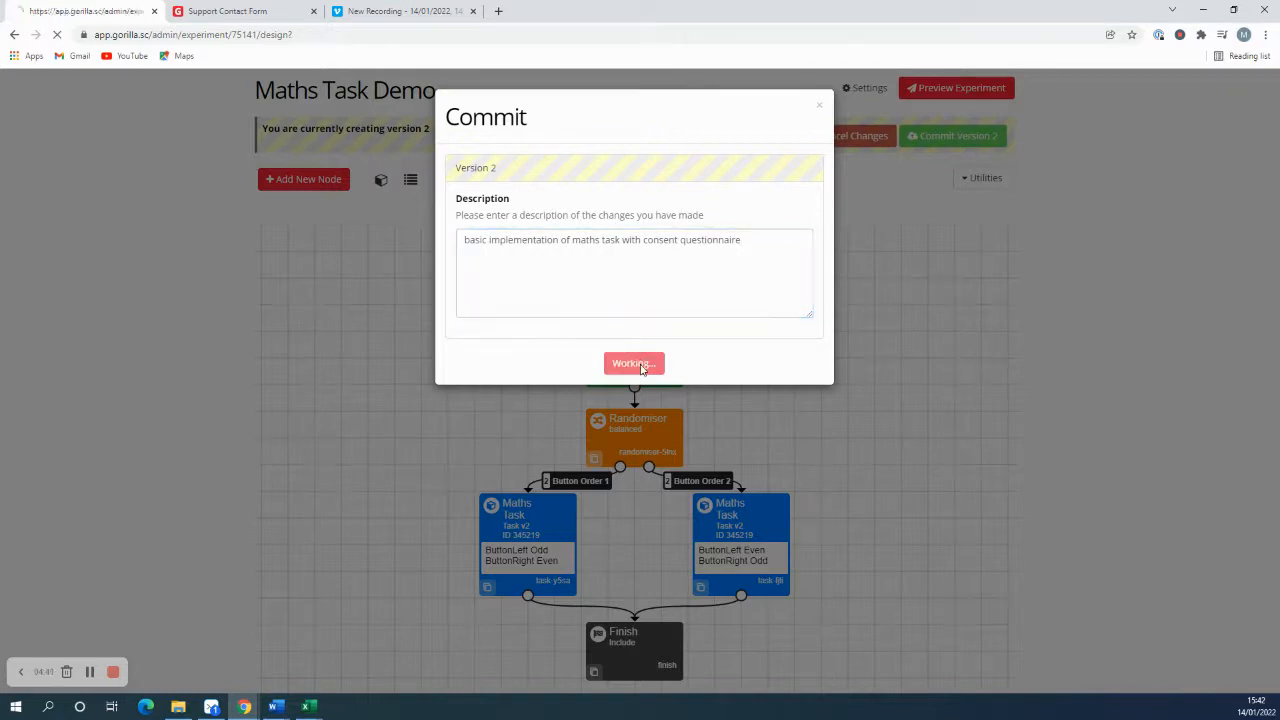
{"action": "scroll", "coordinate": [578, 387], "scroll_direction": "down", "scroll_amount": 2}
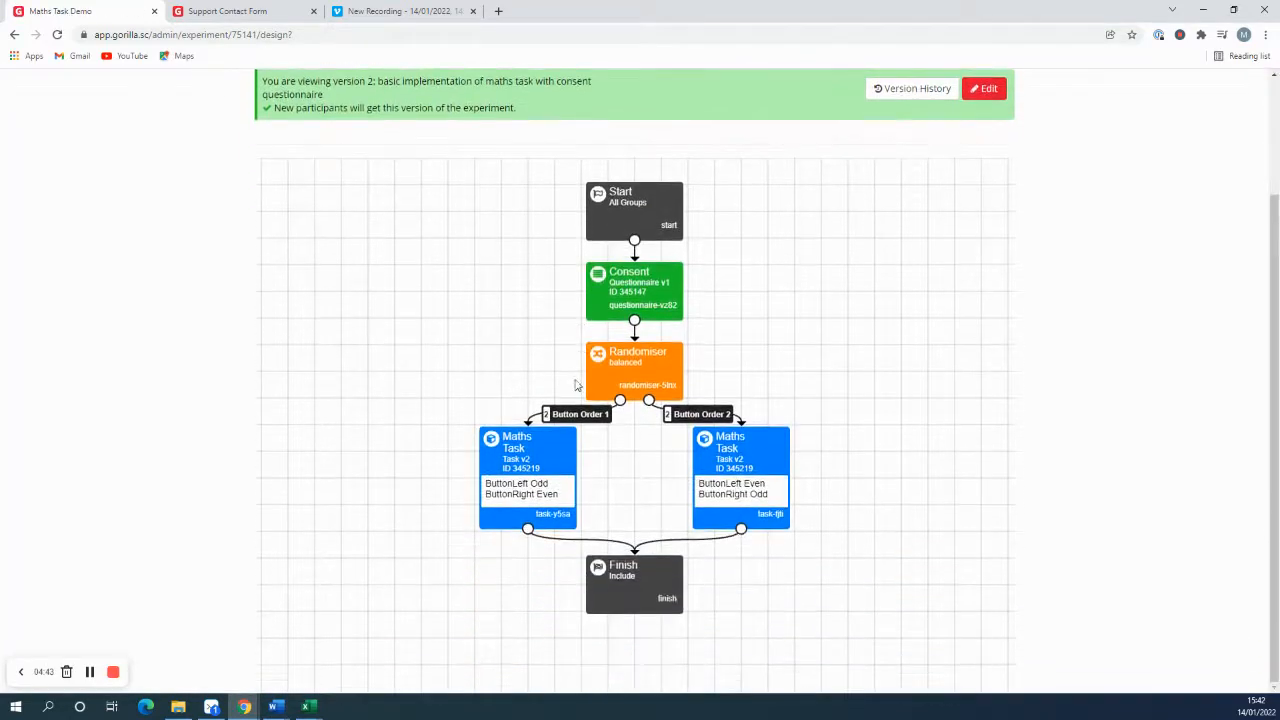
Step: Open the Support Documentation from Help & Resources on the Gorilla home page and look over its topics
{"action": "left_click", "coordinate": [250, 12]}
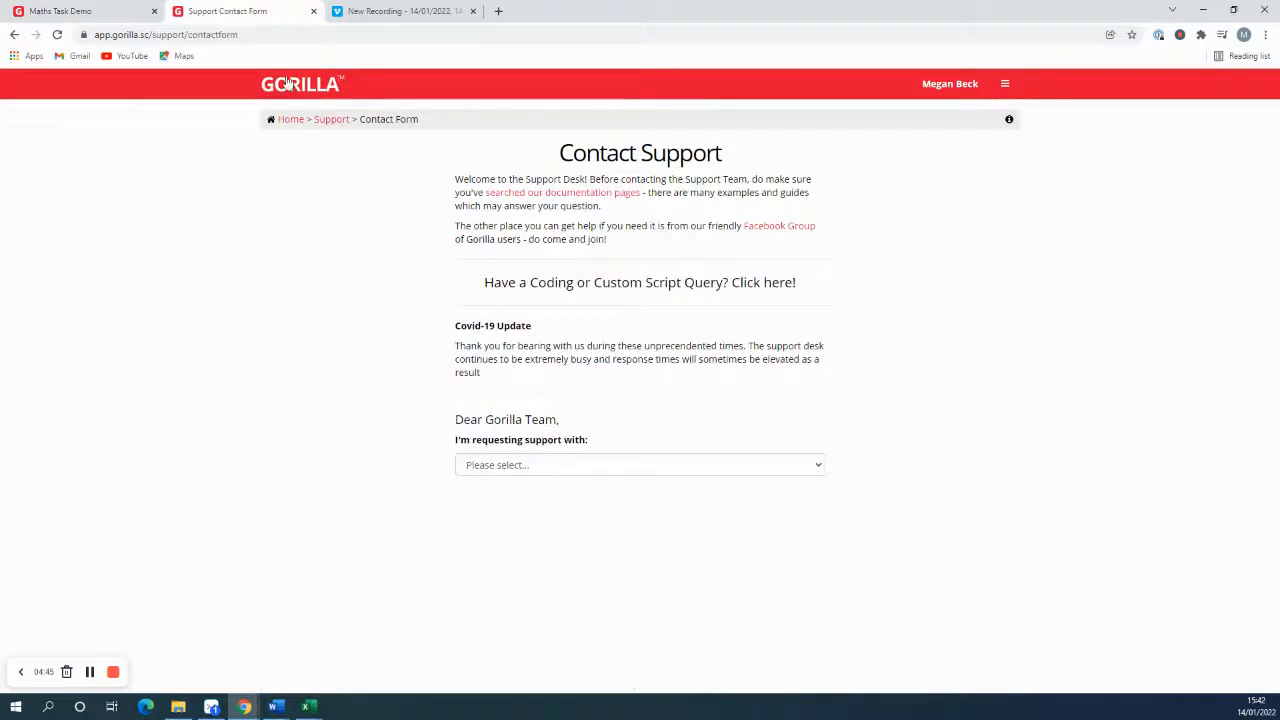
{"action": "left_click", "coordinate": [291, 121]}
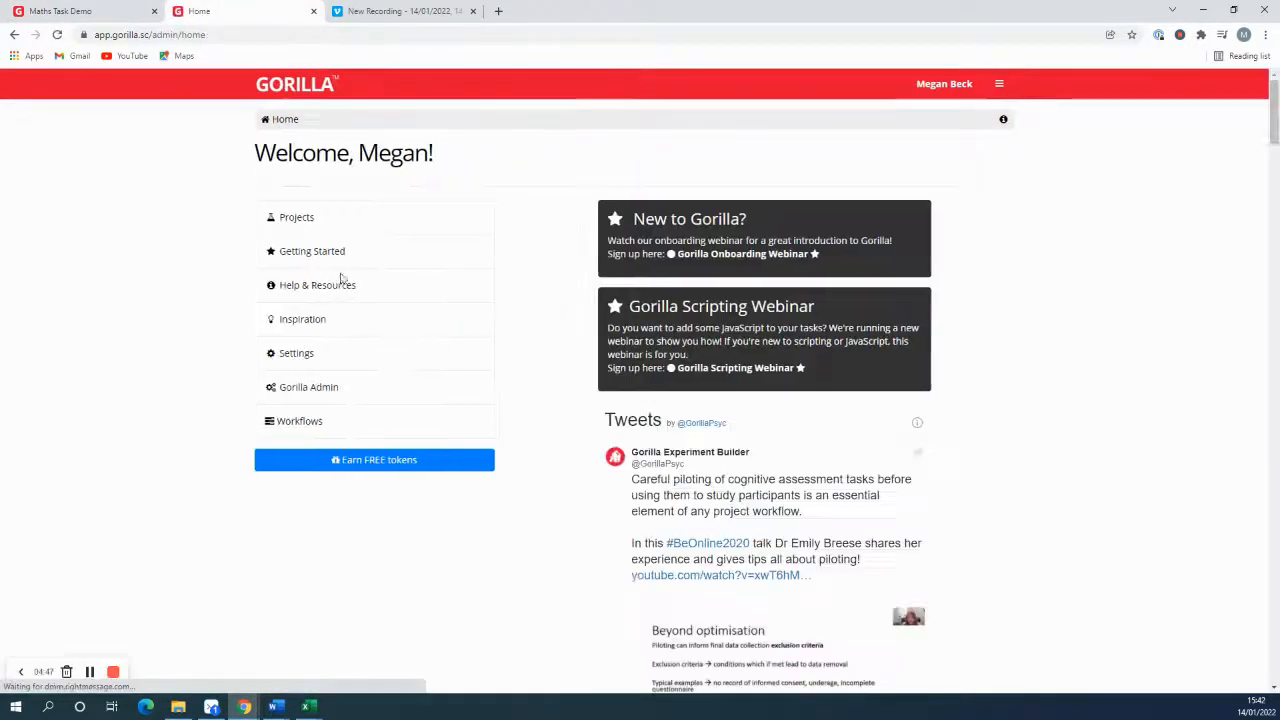
{"action": "left_click", "coordinate": [318, 285]}
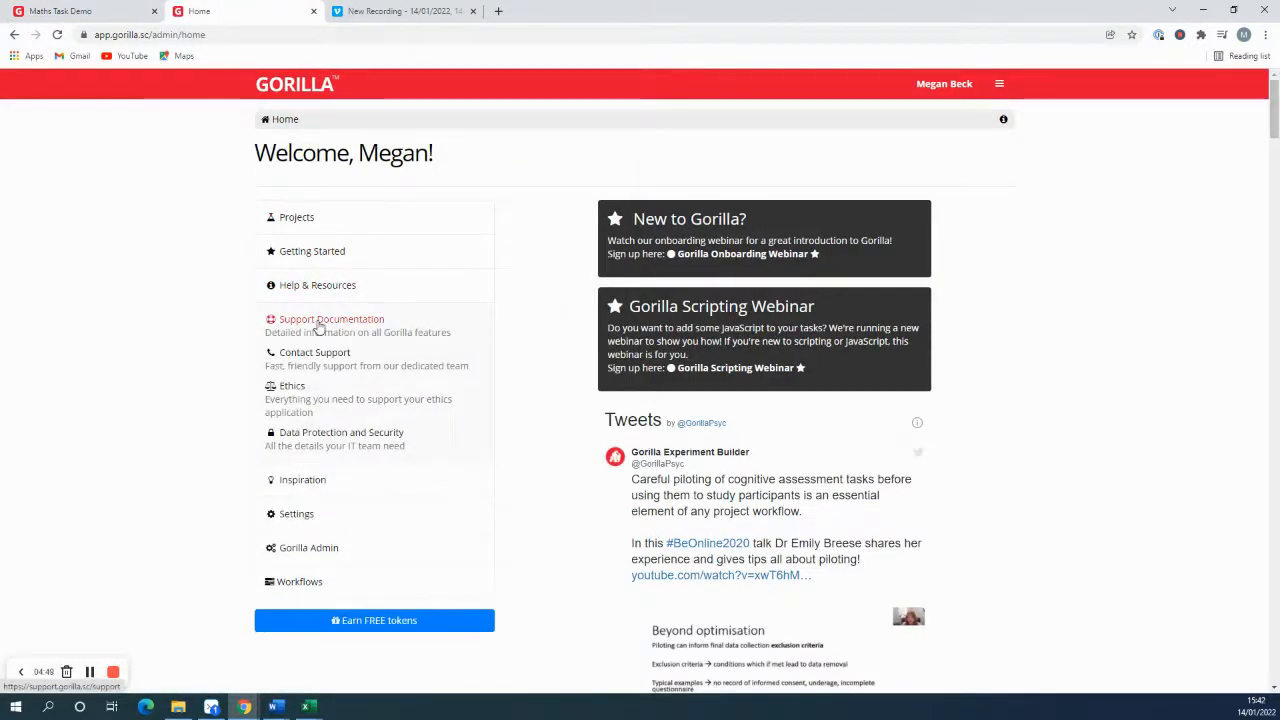
{"action": "left_click", "coordinate": [318, 324]}
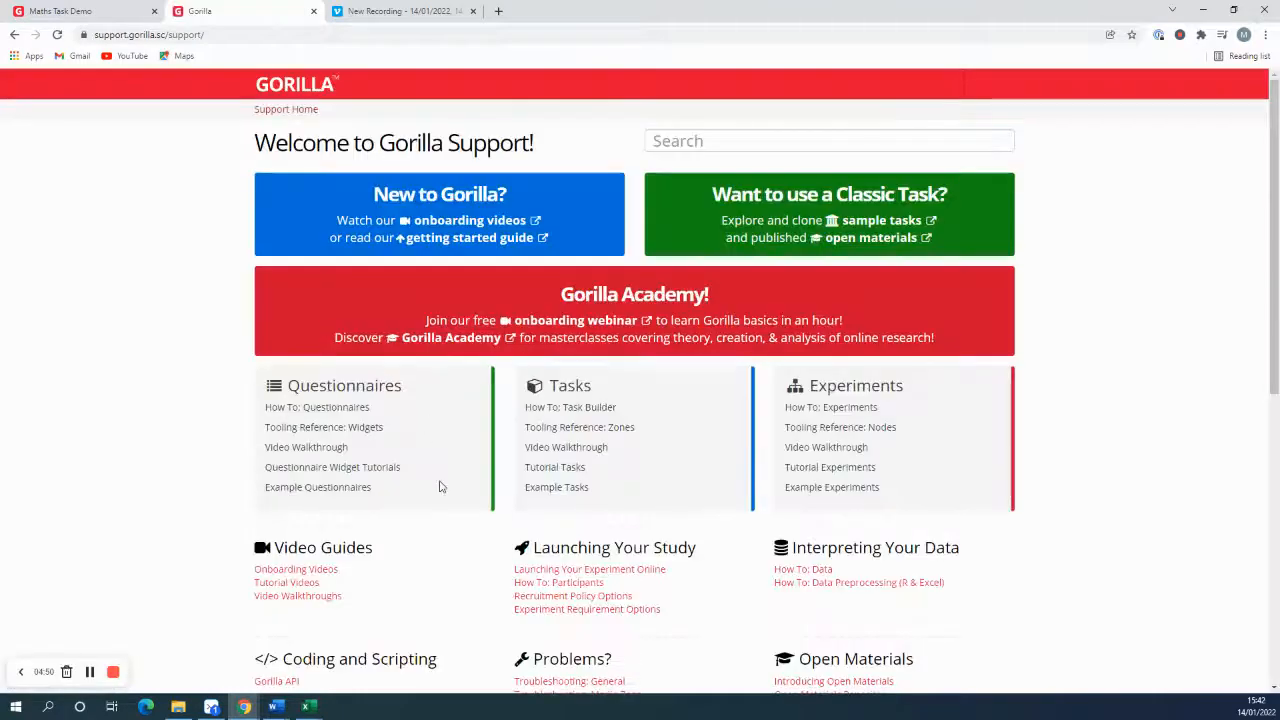
{"action": "scroll", "coordinate": [440, 487], "scroll_direction": "down", "scroll_amount": 2}
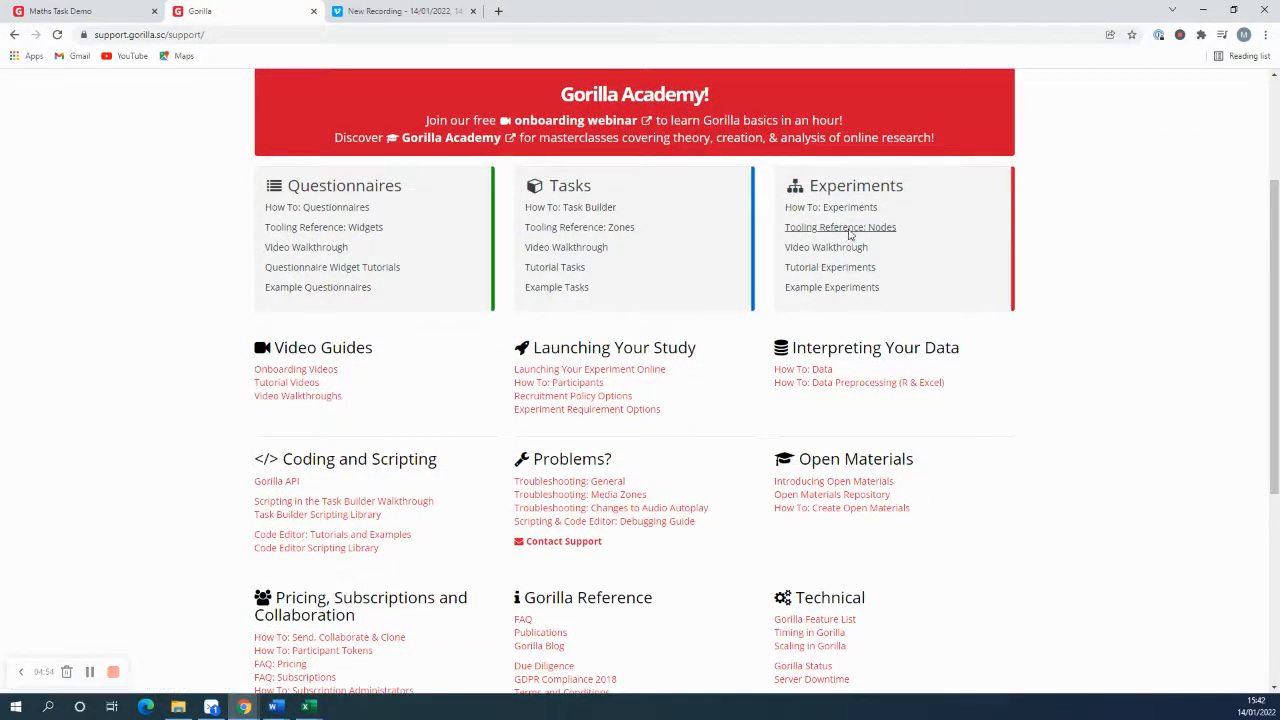
Step: Open the tooling reference for experiment nodes and look through the Start, Checkpoint, Repeat and Quota node entries
{"action": "left_click", "coordinate": [848, 228]}
{"action": "left_click", "coordinate": [272, 304]}
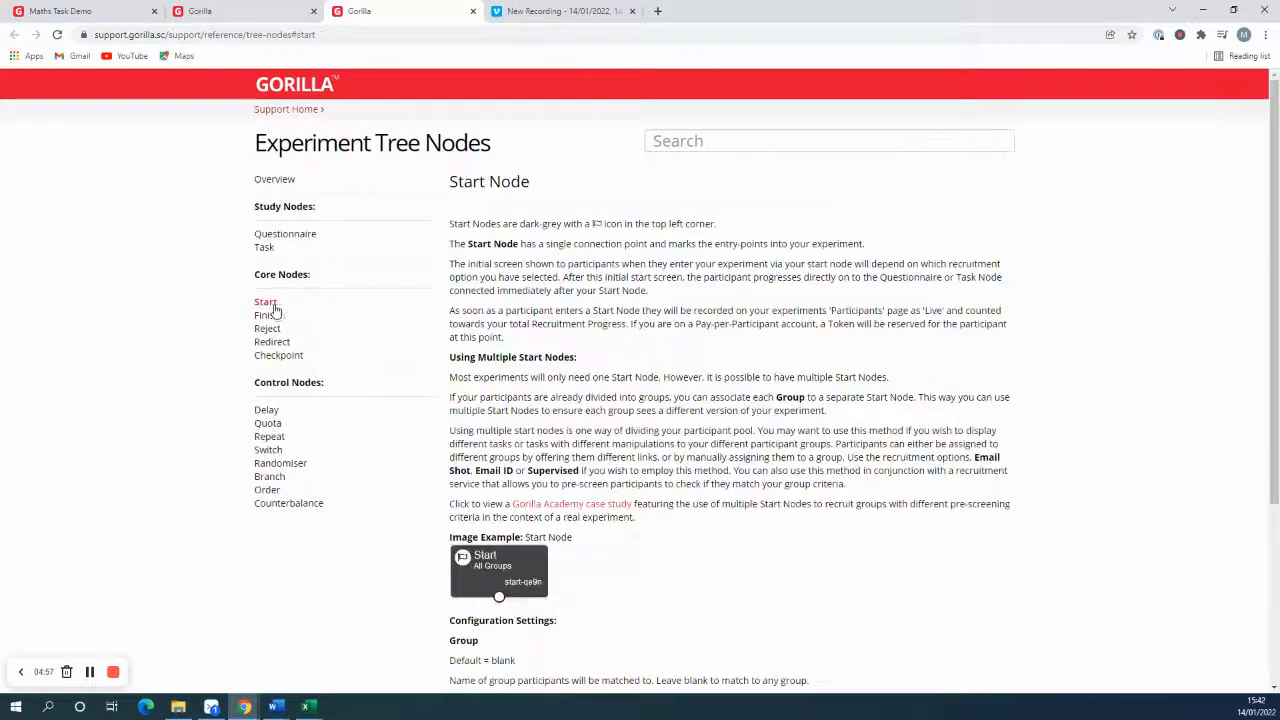
{"action": "left_click", "coordinate": [275, 356]}
{"action": "left_click", "coordinate": [275, 437]}
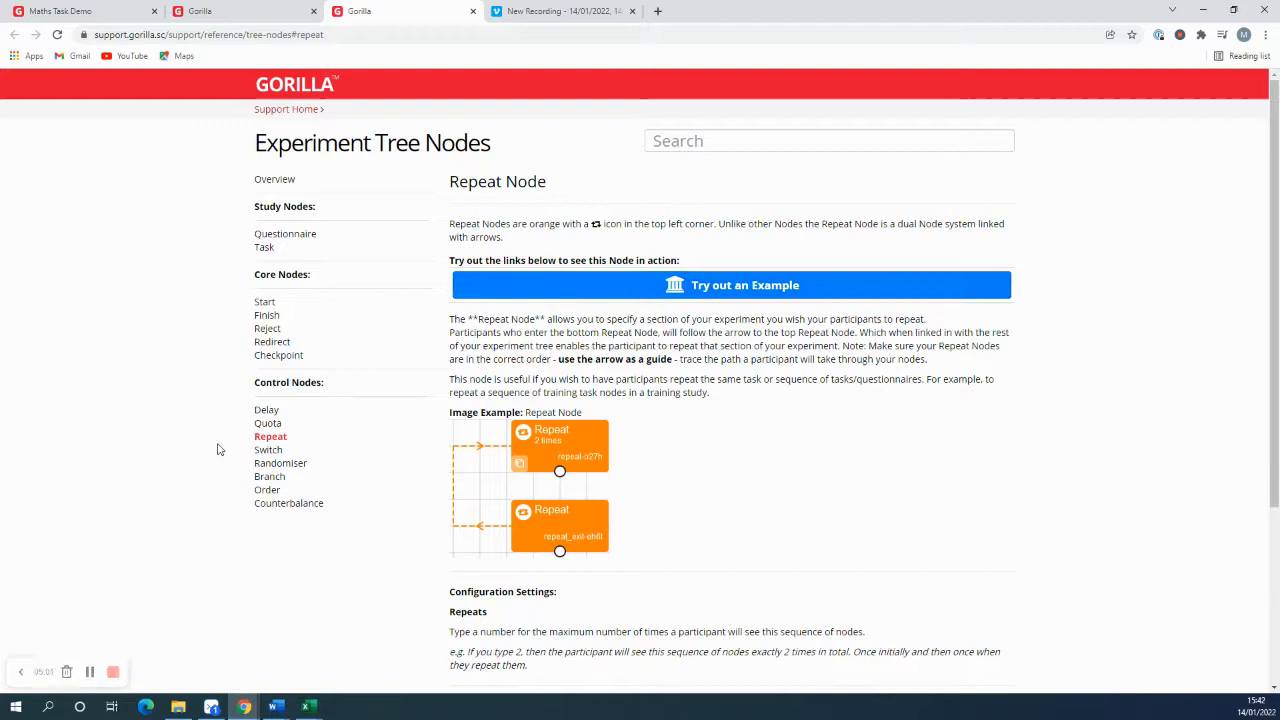
{"action": "left_click", "coordinate": [266, 425]}
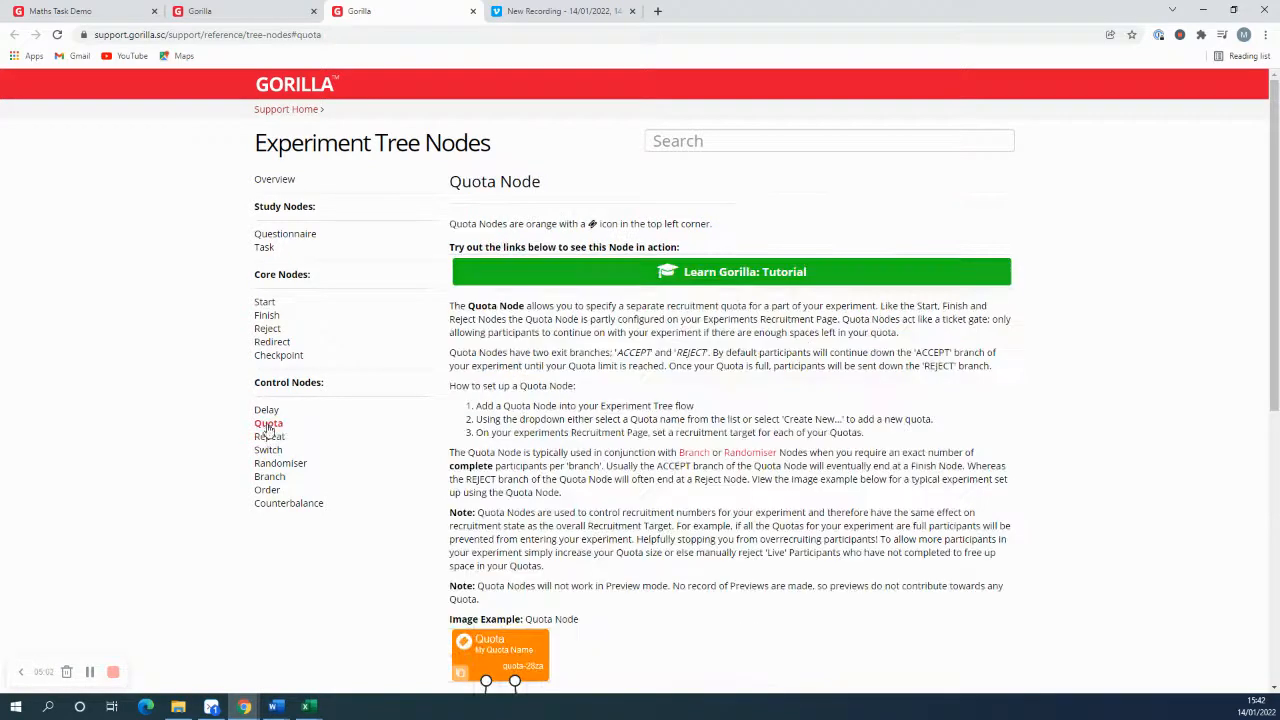
Step: Open the support contact form from the support home and view its request categories, then return to the Maths Task Demo experiment
{"action": "left_click", "coordinate": [294, 112]}
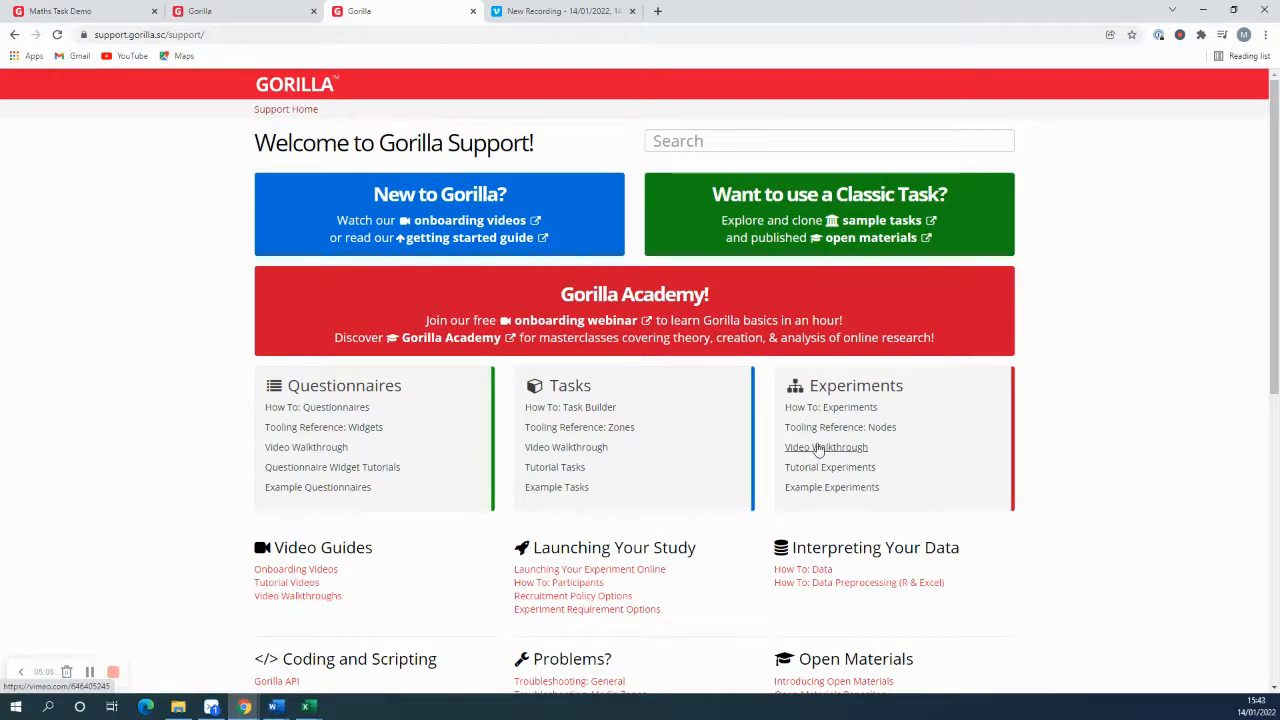
{"action": "scroll", "coordinate": [845, 425], "scroll_direction": "down", "scroll_amount": 4}
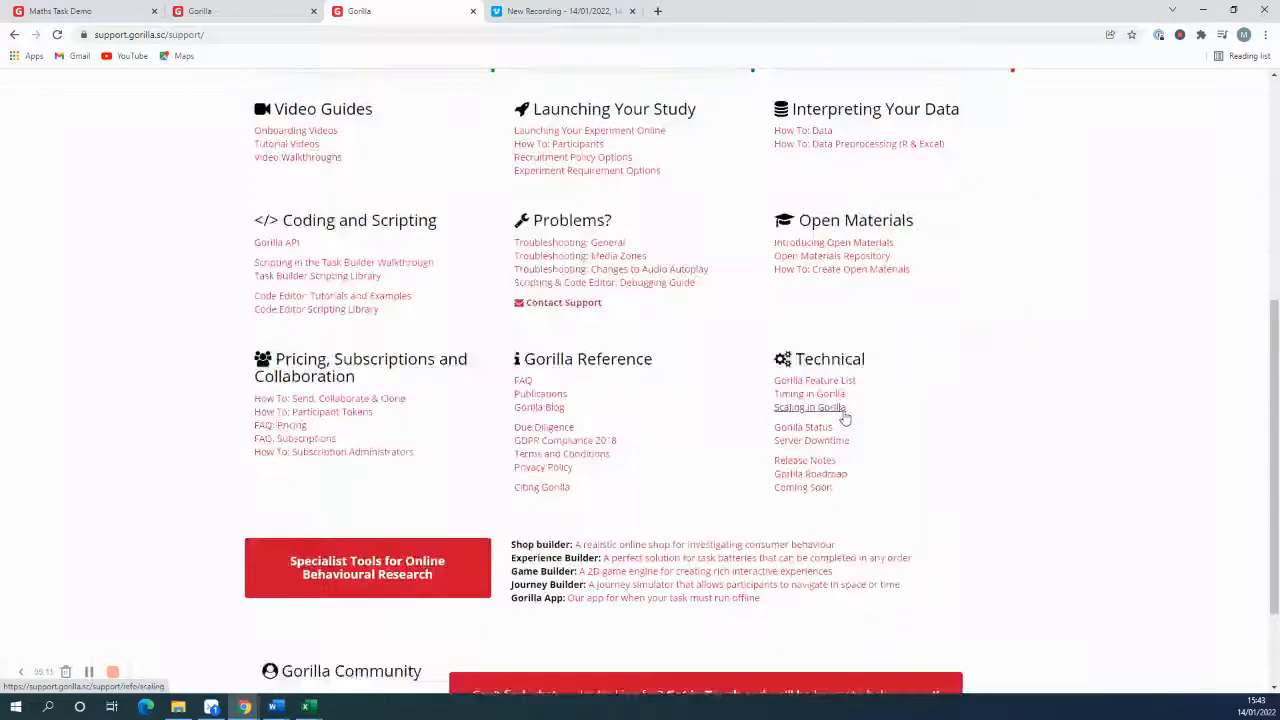
{"action": "scroll", "coordinate": [843, 420], "scroll_direction": "down", "scroll_amount": 2}
{"action": "left_click", "coordinate": [724, 562]}
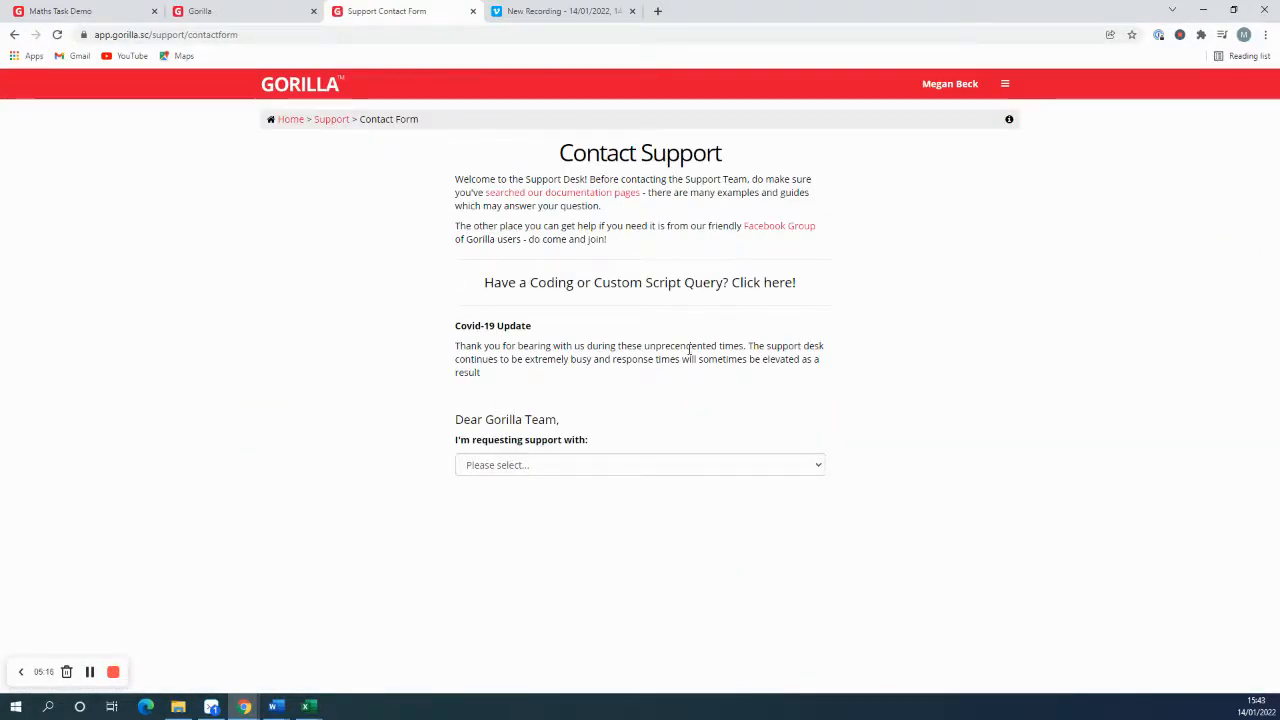
{"action": "left_click", "coordinate": [582, 468]}
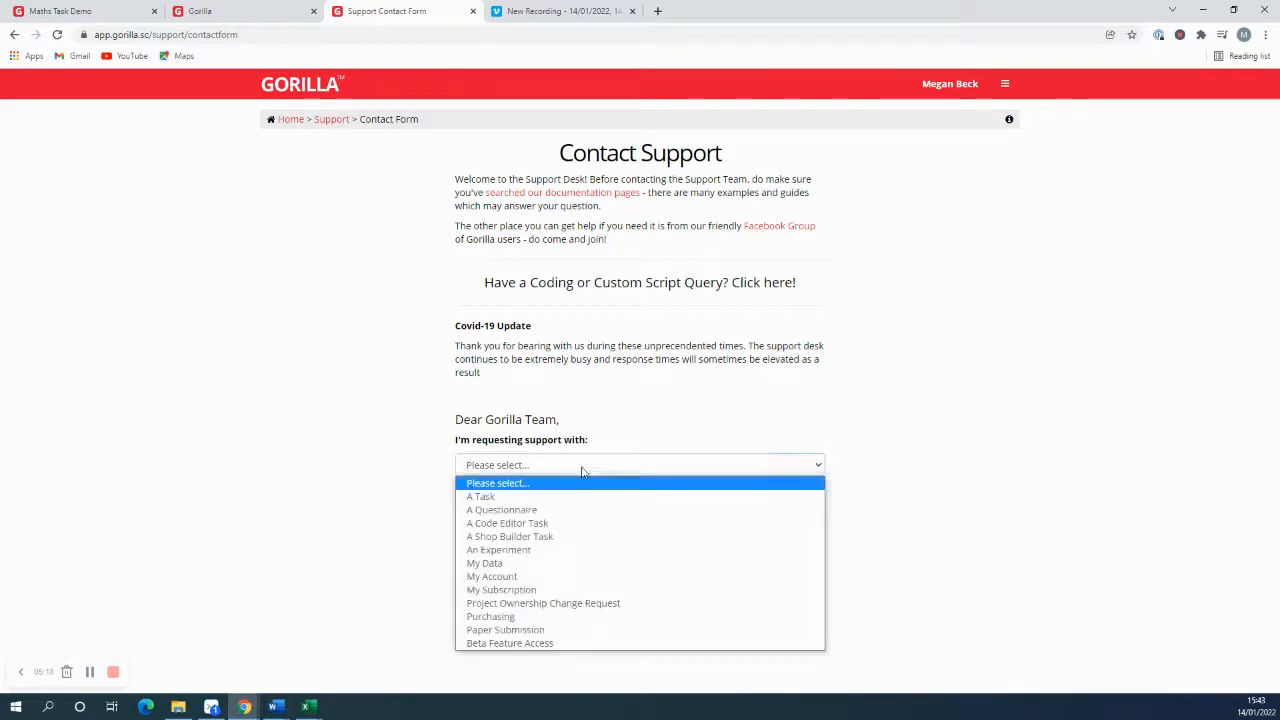
{"action": "left_click", "coordinate": [585, 468]}
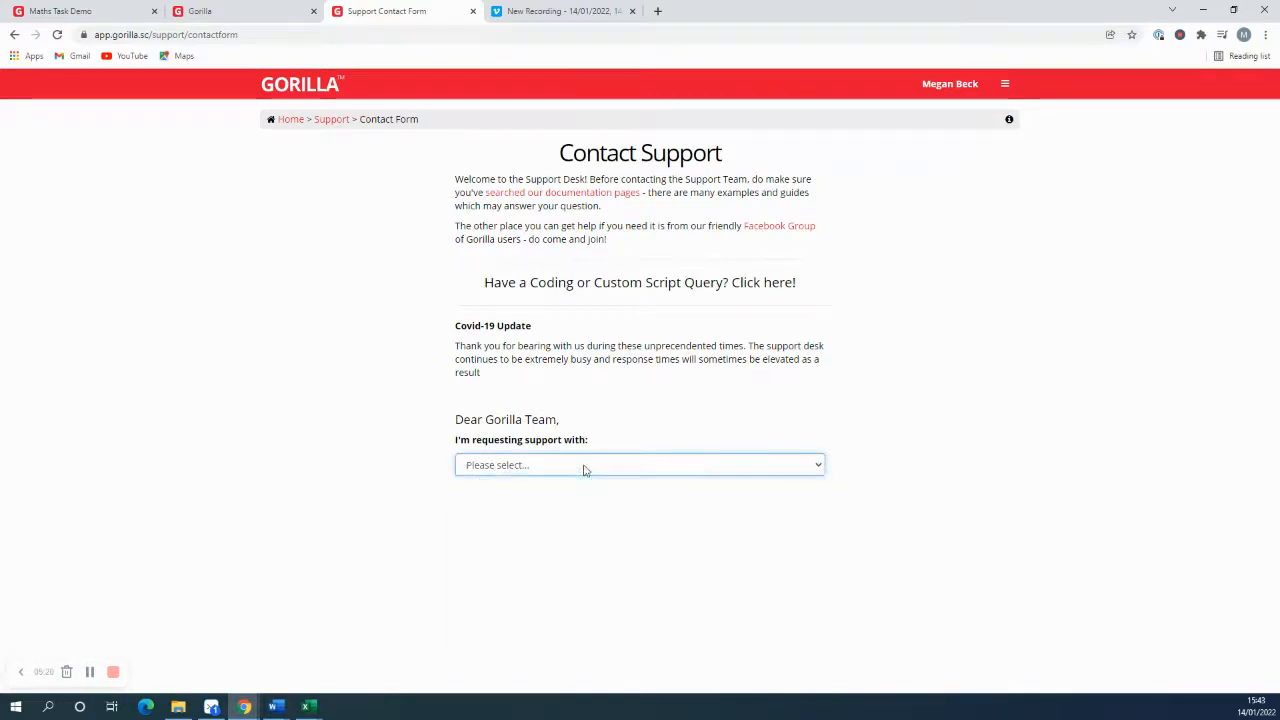
{"action": "left_click", "coordinate": [120, 10]}
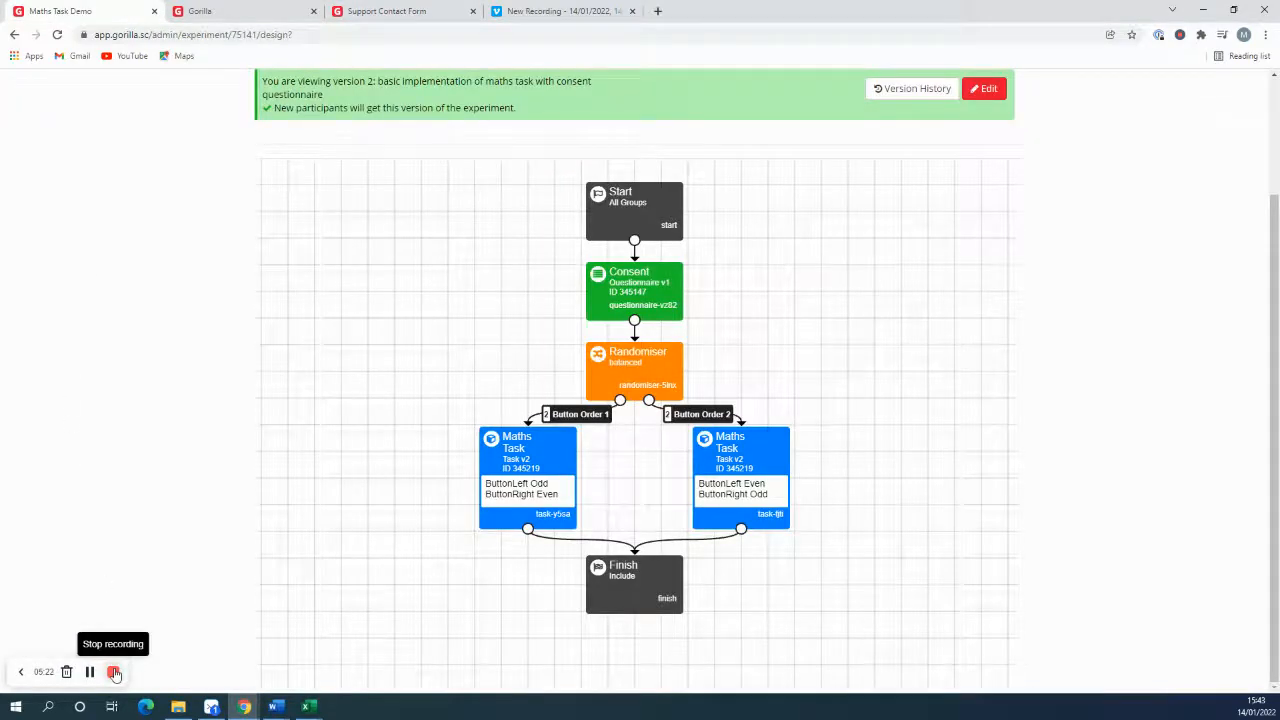